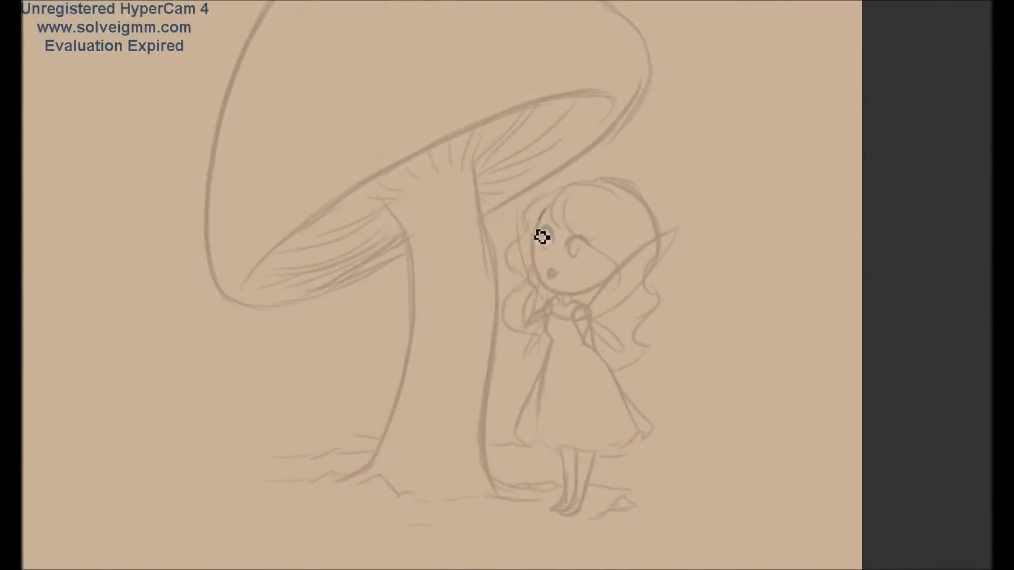
Step: Ink the fairy's face curve and pointed ear in black over the sketch
{"action": "mouse_move", "coordinate": [547, 208]}
{"action": "left_mouse_down"}
{"action": "mouse_move", "coordinate": [595, 294]}
{"action": "mouse_move", "coordinate": [626, 257]}
{"action": "left_mouse_up"}
{"action": "right_click", "coordinate": [576, 285]}
Step: Ink the neck, right side of the dress, hem, legs and inner arm in black
{"action": "key", "text": "Escape"}
{"action": "left_click_drag", "start_coordinate": [561, 297], "coordinate": [503, 428]}
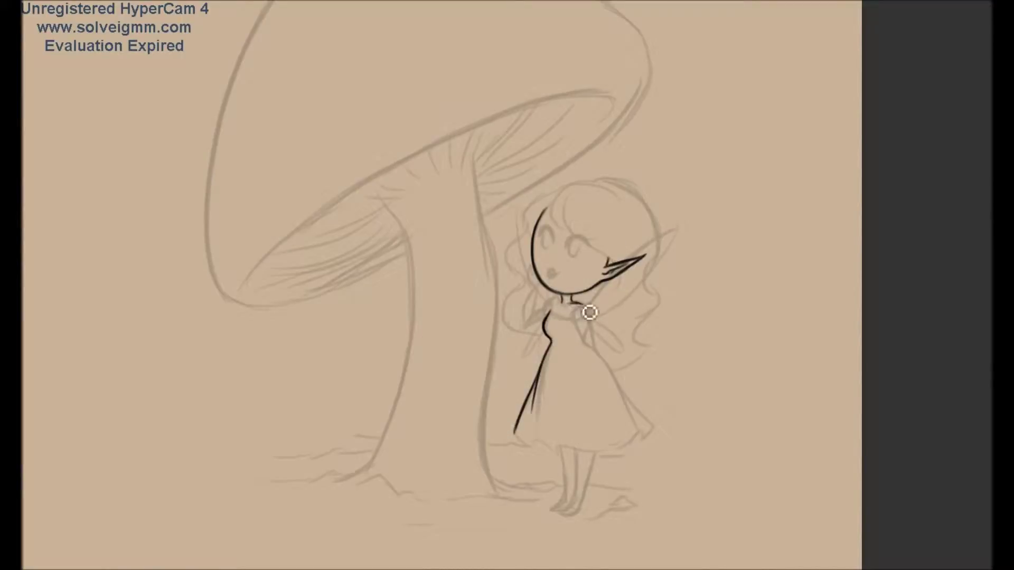
{"action": "left_click_drag", "start_coordinate": [582, 342], "coordinate": [634, 417]}
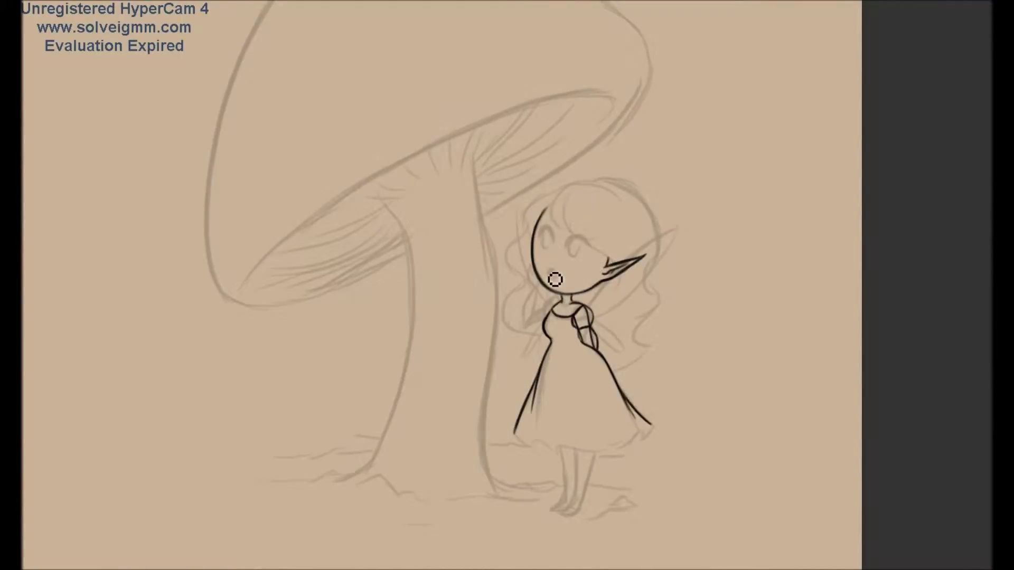
{"action": "mouse_move", "coordinate": [550, 447]}
{"action": "left_mouse_down"}
{"action": "mouse_move", "coordinate": [640, 442]}
{"action": "mouse_move", "coordinate": [651, 429]}
{"action": "left_mouse_up"}
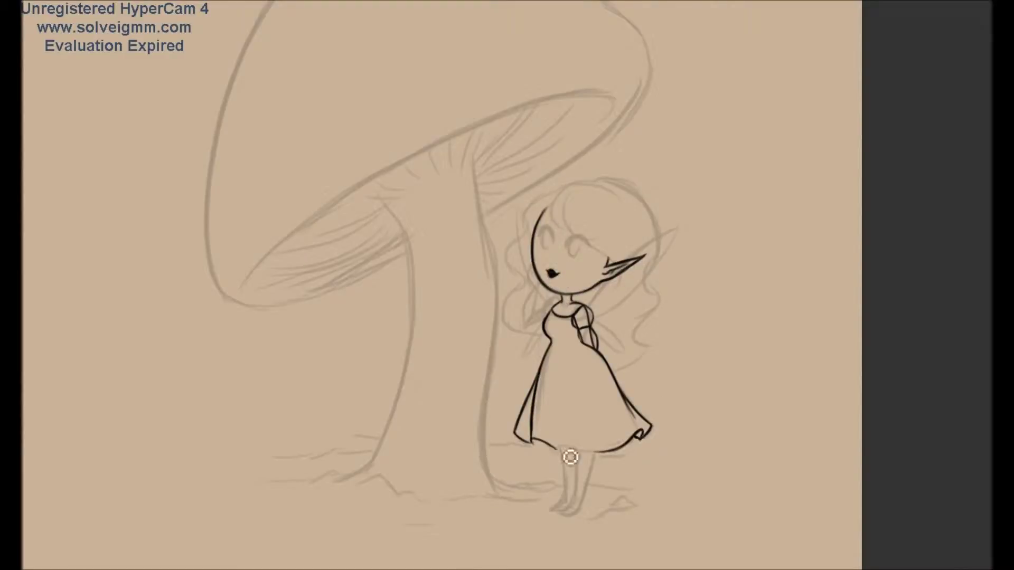
{"action": "mouse_move", "coordinate": [576, 453]}
{"action": "left_mouse_down"}
{"action": "mouse_move", "coordinate": [571, 518]}
{"action": "mouse_move", "coordinate": [578, 515]}
{"action": "mouse_move", "coordinate": [563, 516]}
{"action": "left_mouse_up"}
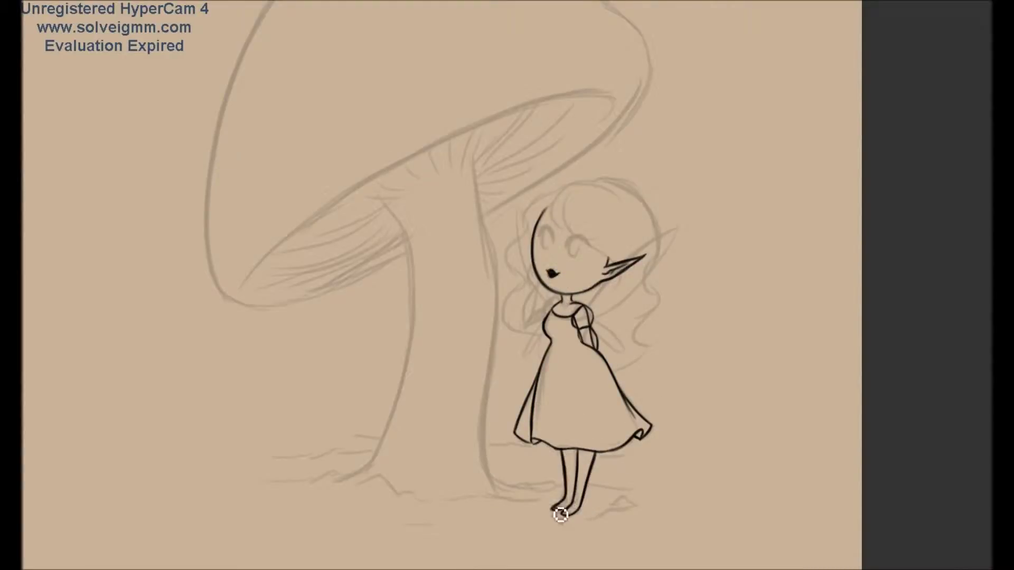
{"action": "left_click_drag", "start_coordinate": [535, 282], "coordinate": [555, 305]}
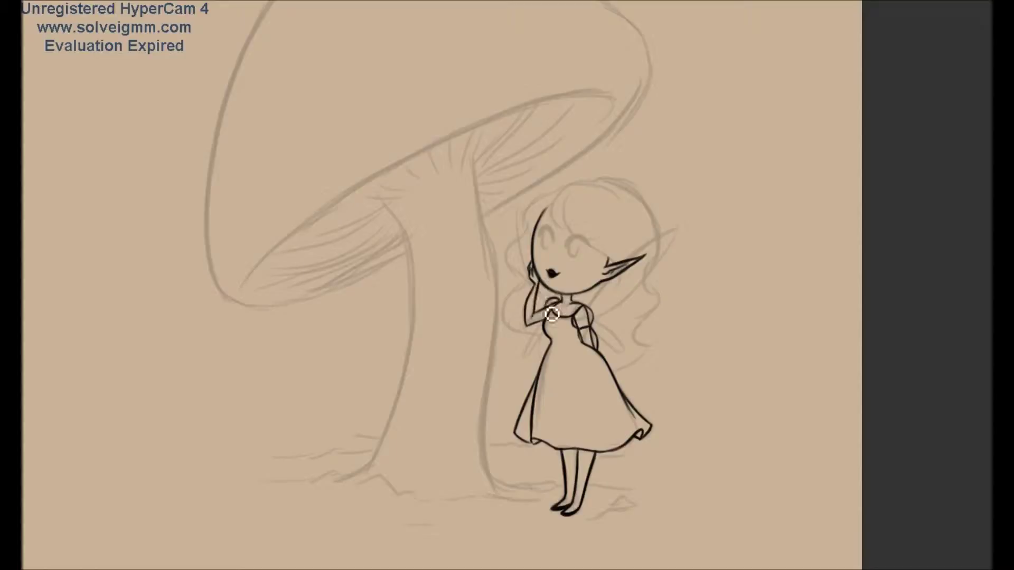
Step: Ink the forehead hair strands, hair outline, left curls and open eyes
{"action": "left_click_drag", "start_coordinate": [563, 191], "coordinate": [551, 231]}
{"action": "left_click_drag", "start_coordinate": [565, 192], "coordinate": [592, 248]}
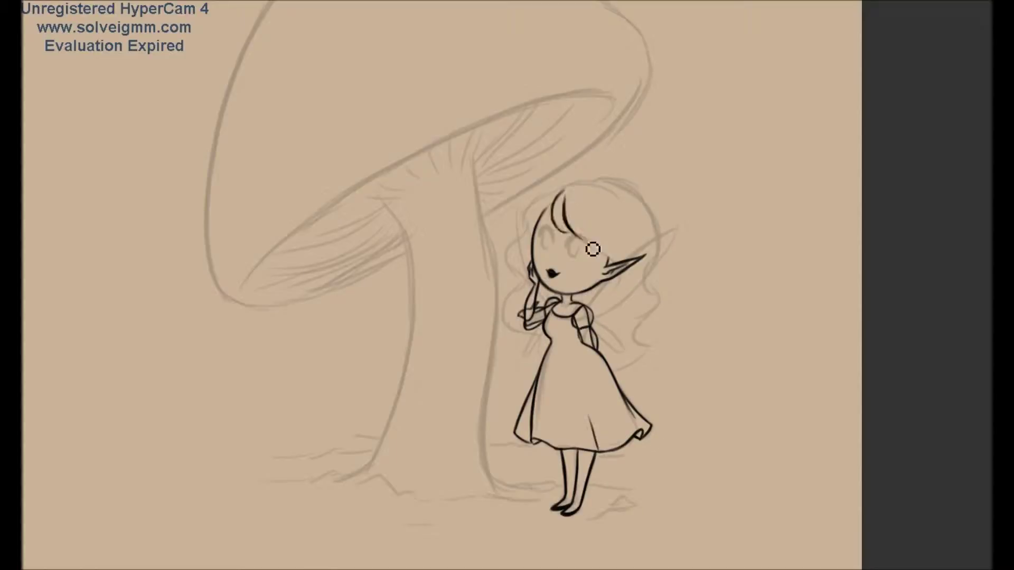
{"action": "mouse_move", "coordinate": [590, 190]}
{"action": "left_mouse_down"}
{"action": "mouse_move", "coordinate": [654, 279]}
{"action": "mouse_move", "coordinate": [650, 344]}
{"action": "mouse_move", "coordinate": [602, 353]}
{"action": "left_mouse_up"}
{"action": "mouse_move", "coordinate": [592, 183]}
{"action": "left_mouse_down"}
{"action": "mouse_move", "coordinate": [531, 206]}
{"action": "mouse_move", "coordinate": [523, 273]}
{"action": "mouse_move", "coordinate": [534, 346]}
{"action": "left_mouse_up"}
{"action": "mouse_move", "coordinate": [544, 211]}
{"action": "left_mouse_down"}
{"action": "mouse_move", "coordinate": [557, 241]}
{"action": "mouse_move", "coordinate": [578, 240]}
{"action": "left_mouse_up"}
{"action": "left_click_drag", "start_coordinate": [544, 234], "coordinate": [554, 249]}
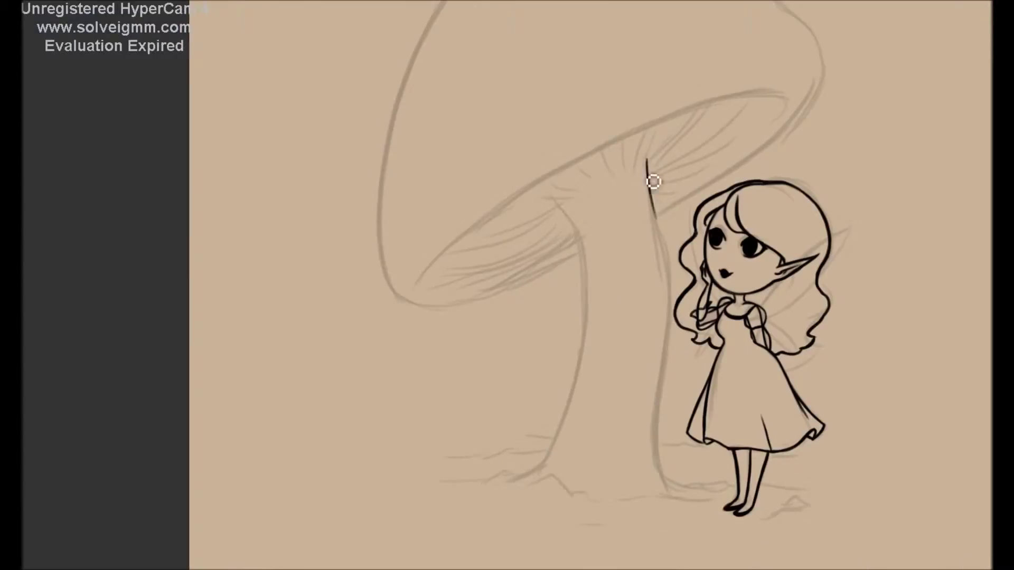
Step: Ink both edges of the mushroom stem and the first gill lines under the cap
{"action": "left_click_drag", "start_coordinate": [651, 176], "coordinate": [661, 478]}
{"action": "left_click_drag", "start_coordinate": [647, 157], "coordinate": [663, 264]}
{"action": "mouse_move", "coordinate": [518, 478]}
{"action": "left_mouse_down"}
{"action": "mouse_move", "coordinate": [568, 229]}
{"action": "mouse_move", "coordinate": [558, 200]}
{"action": "left_mouse_up"}
{"action": "left_click_drag", "start_coordinate": [700, 108], "coordinate": [650, 159]}
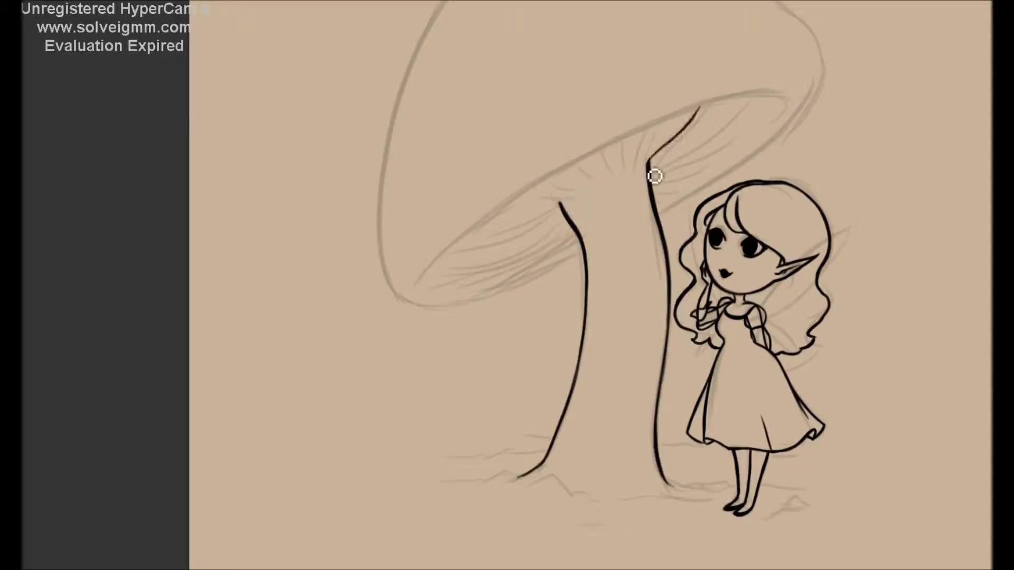
{"action": "left_click_drag", "start_coordinate": [771, 97], "coordinate": [655, 174]}
{"action": "left_click_drag", "start_coordinate": [727, 163], "coordinate": [657, 190]}
{"action": "mouse_move", "coordinate": [650, 129]}
{"action": "left_mouse_down"}
{"action": "mouse_move", "coordinate": [639, 163]}
{"action": "mouse_move", "coordinate": [647, 158]}
{"action": "left_mouse_up"}
{"action": "left_click_drag", "start_coordinate": [612, 147], "coordinate": [609, 170]}
Step: Ink more gills left of the stem top, plus the cap's edge and underside lines
{"action": "left_click_drag", "start_coordinate": [590, 153], "coordinate": [600, 171]}
{"action": "left_click_drag", "start_coordinate": [575, 159], "coordinate": [587, 174]}
{"action": "left_click_drag", "start_coordinate": [561, 170], "coordinate": [578, 182]}
{"action": "mouse_move", "coordinate": [547, 179]}
{"action": "left_mouse_down"}
{"action": "mouse_move", "coordinate": [577, 188]}
{"action": "mouse_move", "coordinate": [449, 248]}
{"action": "left_mouse_up"}
{"action": "mouse_move", "coordinate": [581, 233]}
{"action": "left_mouse_down"}
{"action": "mouse_move", "coordinate": [433, 280]}
{"action": "mouse_move", "coordinate": [670, 119]}
{"action": "mouse_move", "coordinate": [787, 98]}
{"action": "left_mouse_up"}
{"action": "mouse_move", "coordinate": [666, 209]}
{"action": "left_mouse_down"}
{"action": "mouse_move", "coordinate": [757, 166]}
{"action": "mouse_move", "coordinate": [823, 58]}
{"action": "left_mouse_up"}
Step: Ink the cap outline and its top-right edge, undoing two stray strokes
{"action": "scroll", "coordinate": [581, 264], "scroll_direction": "up", "scroll_amount": 3}
{"action": "mouse_move", "coordinate": [391, 158]}
{"action": "left_mouse_down"}
{"action": "mouse_move", "coordinate": [404, 389]}
{"action": "mouse_move", "coordinate": [585, 351]}
{"action": "mouse_move", "coordinate": [487, 27]}
{"action": "left_mouse_up"}
{"action": "key", "text": "ctrl+z"}
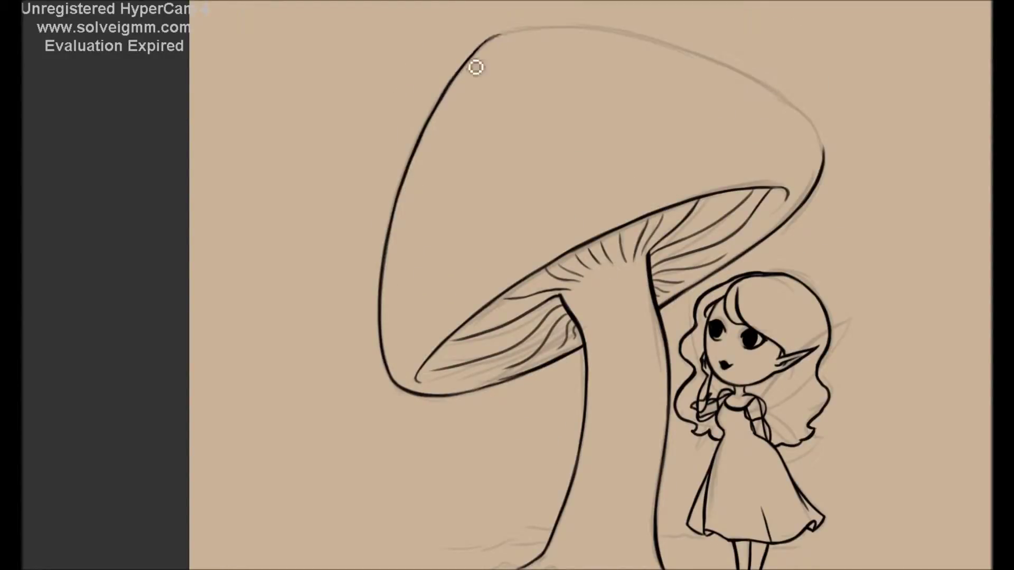
{"action": "scroll", "coordinate": [830, 224], "scroll_direction": "up", "scroll_amount": 2}
{"action": "mouse_move", "coordinate": [786, 161]}
{"action": "left_mouse_down"}
{"action": "mouse_move", "coordinate": [621, 85]}
{"action": "mouse_move", "coordinate": [833, 218]}
{"action": "left_mouse_up"}
{"action": "key", "text": "ctrl+z"}
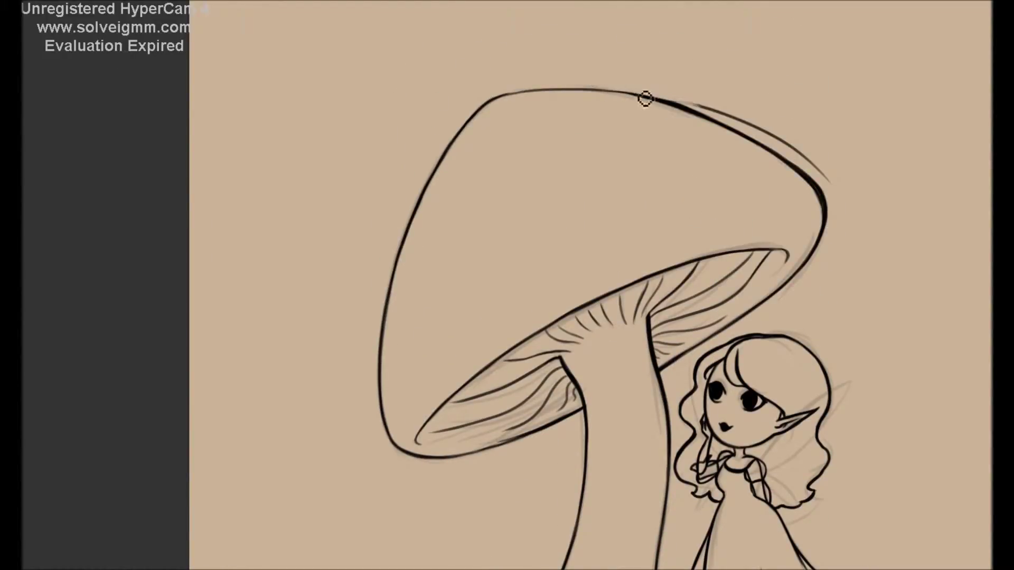
Step: Add ground marks around the mushroom base and the fairy's feet, then start painting face skin
{"action": "scroll", "coordinate": [462, 373], "scroll_direction": "down", "scroll_amount": 2}
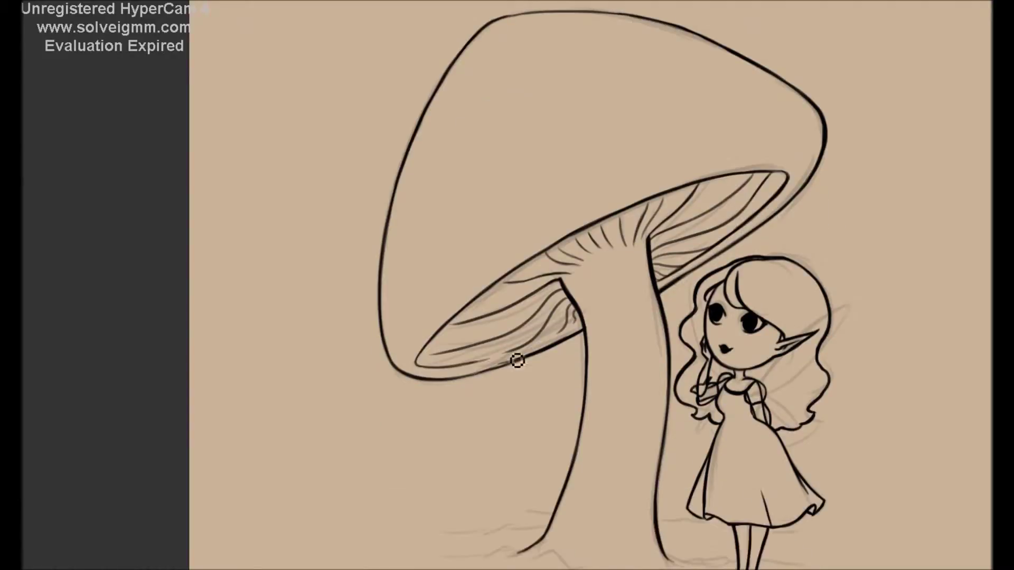
{"action": "scroll", "coordinate": [462, 374], "scroll_direction": "down", "scroll_amount": 4}
{"action": "left_click_drag", "start_coordinate": [680, 434], "coordinate": [623, 445]}
{"action": "left_click_drag", "start_coordinate": [520, 418], "coordinate": [457, 422]}
{"action": "left_click_drag", "start_coordinate": [489, 397], "coordinate": [545, 392]}
{"action": "left_click_drag", "start_coordinate": [772, 444], "coordinate": [805, 448]}
{"action": "key", "text": "ctrl+minus"}
{"action": "left_click_drag", "start_coordinate": [561, 295], "coordinate": [572, 316]}
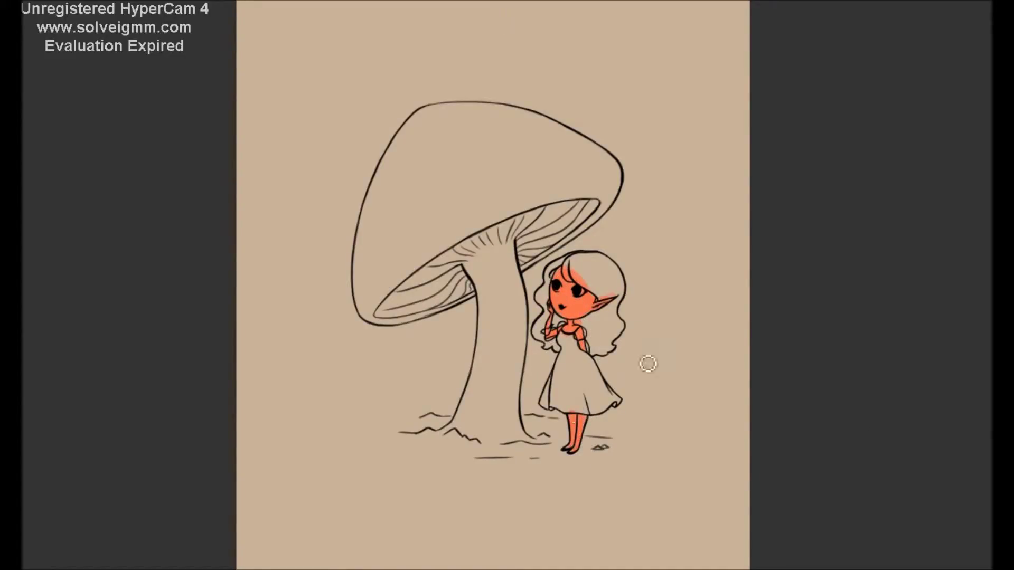
Step: Fill the fairy's hair with brown on both sides of her face
{"action": "scroll", "coordinate": [622, 287], "scroll_direction": "up", "scroll_amount": 2}
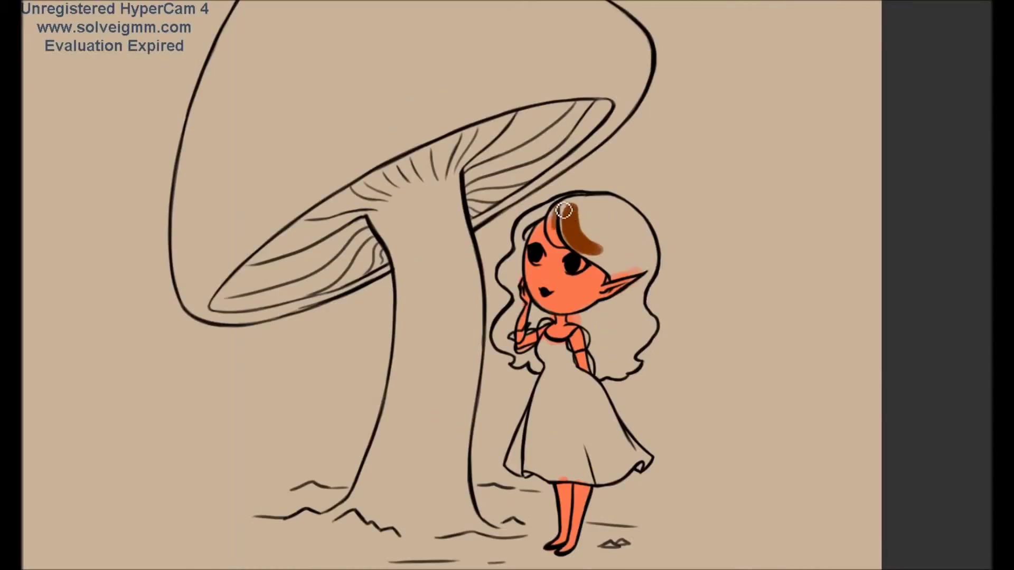
{"action": "mouse_move", "coordinate": [572, 202]}
{"action": "left_mouse_down"}
{"action": "mouse_move", "coordinate": [521, 259]}
{"action": "mouse_move", "coordinate": [509, 343]}
{"action": "mouse_move", "coordinate": [515, 317]}
{"action": "left_mouse_up"}
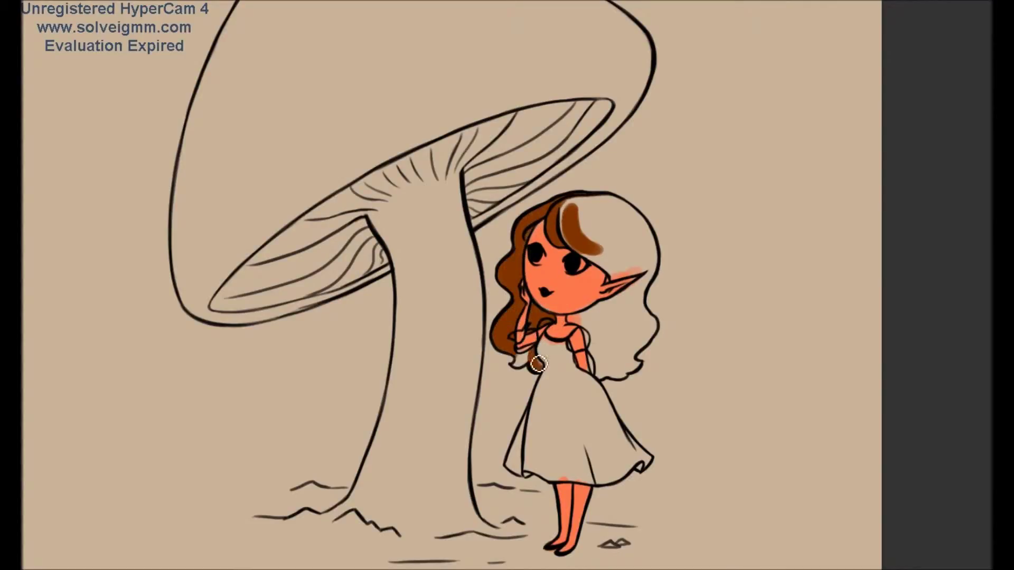
{"action": "right_click", "coordinate": [572, 211]}
{"action": "mouse_move", "coordinate": [613, 247]}
{"action": "left_mouse_down"}
{"action": "mouse_move", "coordinate": [572, 211]}
{"action": "mouse_move", "coordinate": [653, 241]}
{"action": "left_mouse_up"}
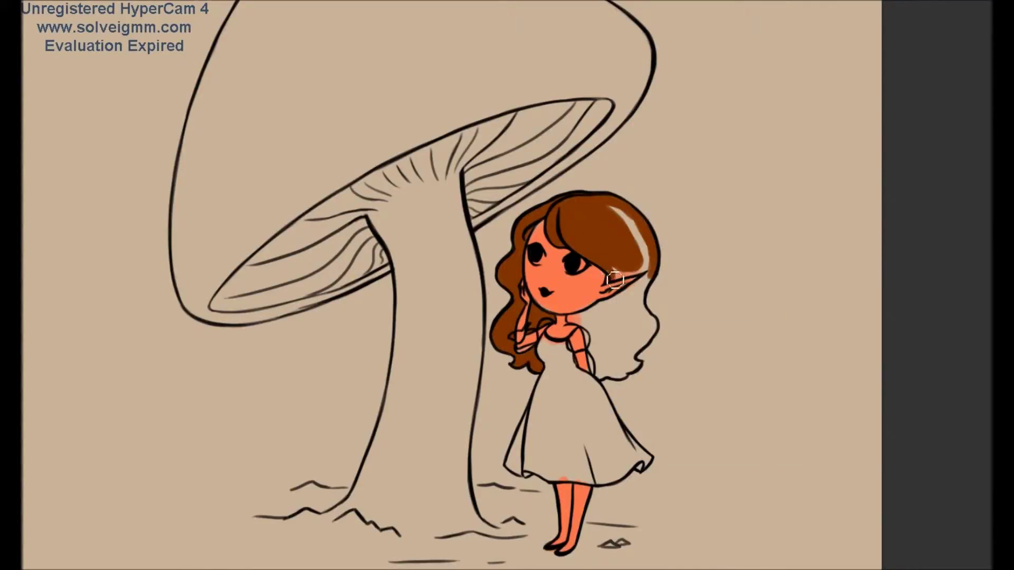
{"action": "left_click_drag", "start_coordinate": [615, 280], "coordinate": [633, 238]}
{"action": "right_click", "coordinate": [621, 322]}
{"action": "mouse_move", "coordinate": [621, 322]}
{"action": "left_mouse_down"}
{"action": "mouse_move", "coordinate": [634, 338]}
{"action": "mouse_move", "coordinate": [586, 364]}
{"action": "mouse_move", "coordinate": [654, 321]}
{"action": "mouse_move", "coordinate": [607, 370]}
{"action": "mouse_move", "coordinate": [607, 307]}
{"action": "left_mouse_up"}
{"action": "right_click", "coordinate": [602, 323]}
{"action": "right_click", "coordinate": [583, 333]}
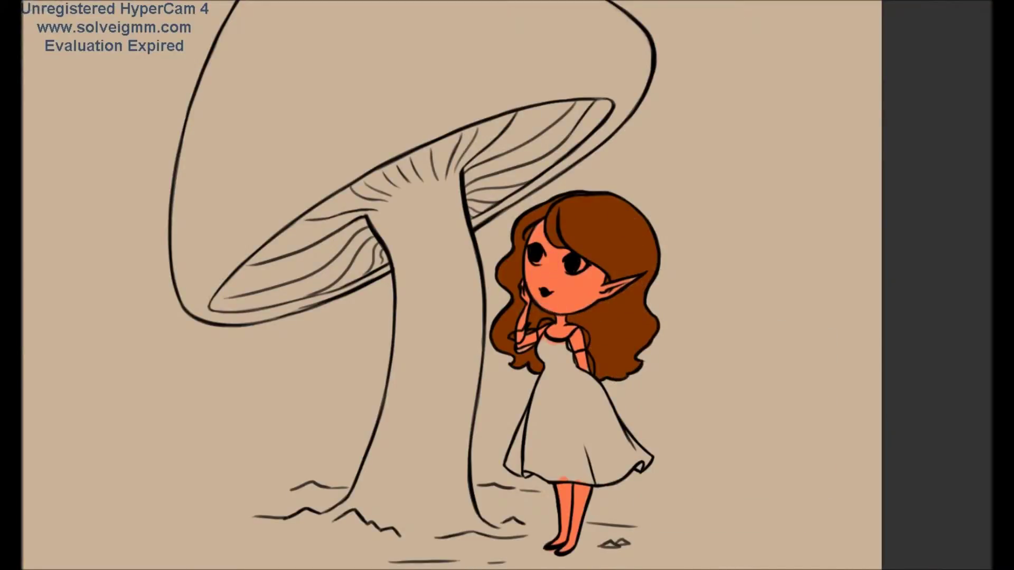
Step: Begin the dress in magenta, then choose a lighter pink
{"action": "mouse_move", "coordinate": [562, 374]}
{"action": "left_mouse_down"}
{"action": "mouse_move", "coordinate": [597, 478]}
{"action": "mouse_move", "coordinate": [633, 464]}
{"action": "left_mouse_up"}
{"action": "left_click", "coordinate": [846, 265]}
{"action": "left_click", "coordinate": [949, 154]}
Step: Shade the dress's right side light pink and darken the hair below the ear and along its right edge
{"action": "mouse_move", "coordinate": [566, 378]}
{"action": "left_mouse_down"}
{"action": "mouse_move", "coordinate": [634, 470]}
{"action": "mouse_move", "coordinate": [601, 391]}
{"action": "mouse_move", "coordinate": [544, 387]}
{"action": "mouse_move", "coordinate": [517, 460]}
{"action": "mouse_move", "coordinate": [594, 483]}
{"action": "mouse_move", "coordinate": [555, 358]}
{"action": "mouse_move", "coordinate": [553, 398]}
{"action": "left_mouse_up"}
{"action": "key", "text": "Return"}
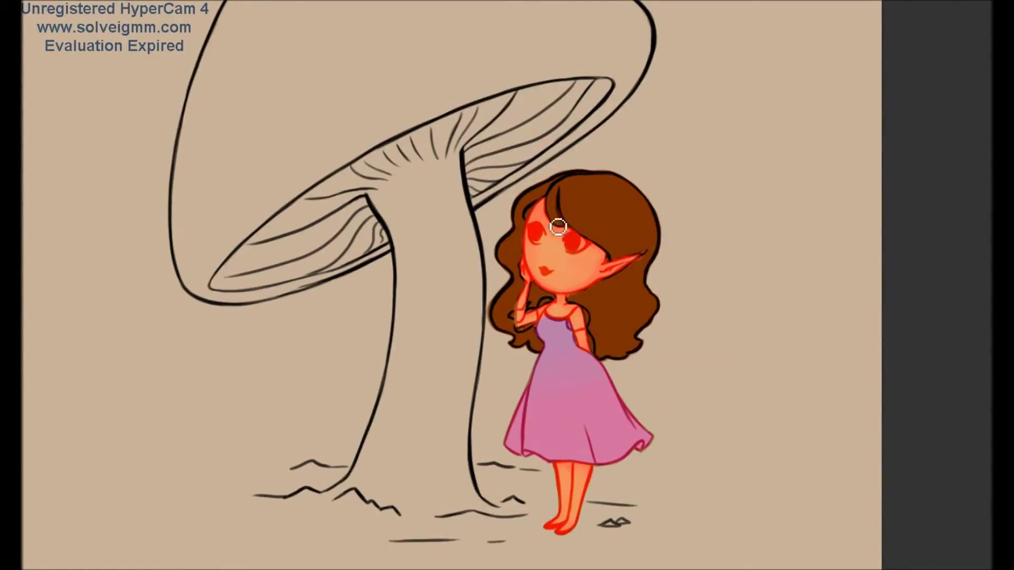
{"action": "left_click_drag", "start_coordinate": [589, 177], "coordinate": [649, 267]}
{"action": "left_click_drag", "start_coordinate": [629, 343], "coordinate": [628, 281]}
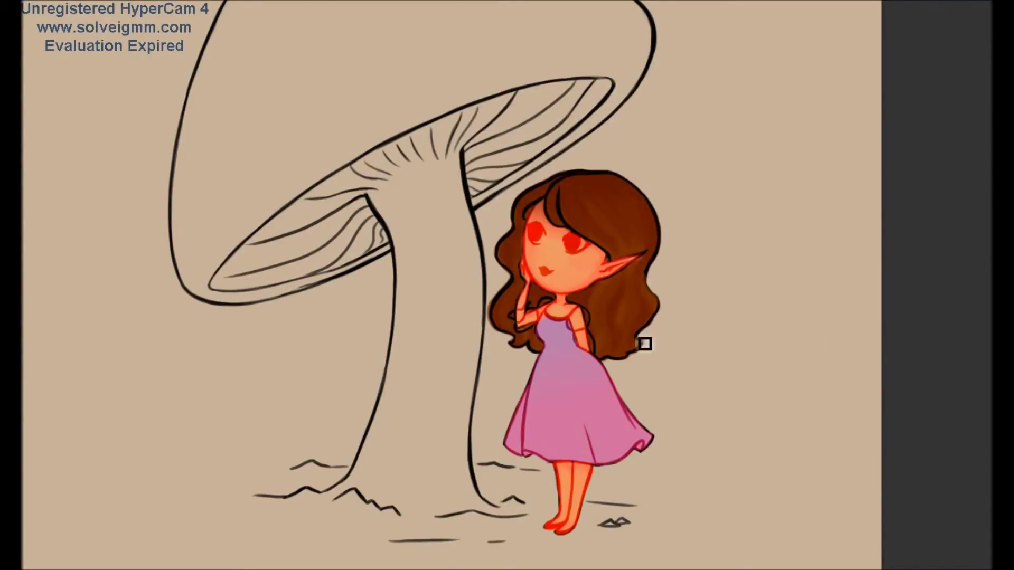
{"action": "left_click_drag", "start_coordinate": [653, 295], "coordinate": [655, 228]}
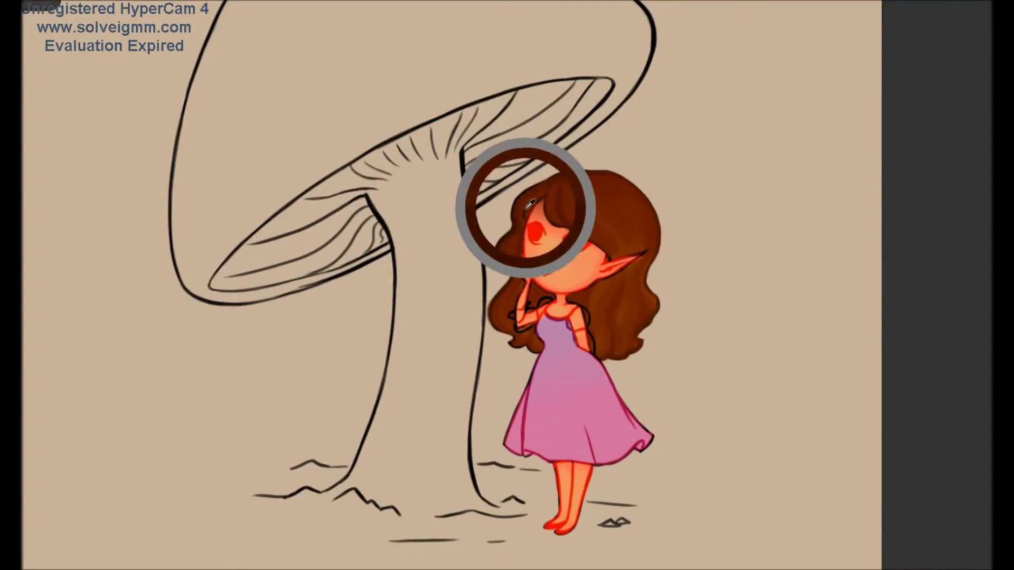
Step: Choose a peach skin colour and paint over the ear tip
{"action": "left_click", "coordinate": [56, 252]}
{"action": "key", "text": "Return"}
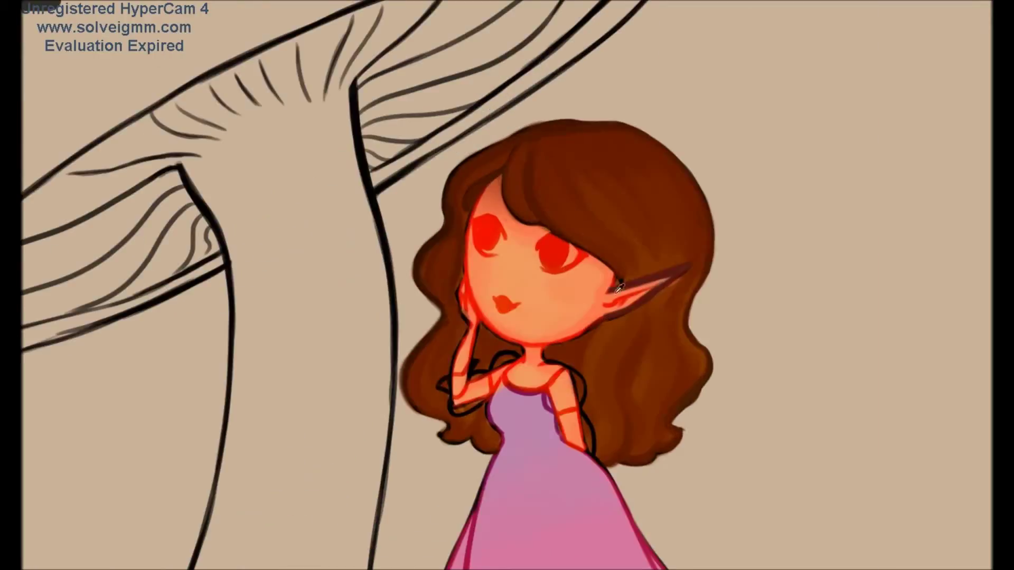
{"action": "scroll", "coordinate": [611, 269], "scroll_direction": "up", "scroll_amount": 2}
{"action": "left_click_drag", "start_coordinate": [657, 292], "coordinate": [678, 276]}
{"action": "right_click", "coordinate": [671, 281]}
Step: Repaint the jawline, chin and raised forearm in skin tone
{"action": "mouse_move", "coordinate": [475, 306]}
{"action": "left_mouse_down"}
{"action": "mouse_move", "coordinate": [604, 316]}
{"action": "mouse_move", "coordinate": [477, 292]}
{"action": "left_mouse_up"}
{"action": "right_click", "coordinate": [549, 355]}
{"action": "right_click", "coordinate": [548, 366]}
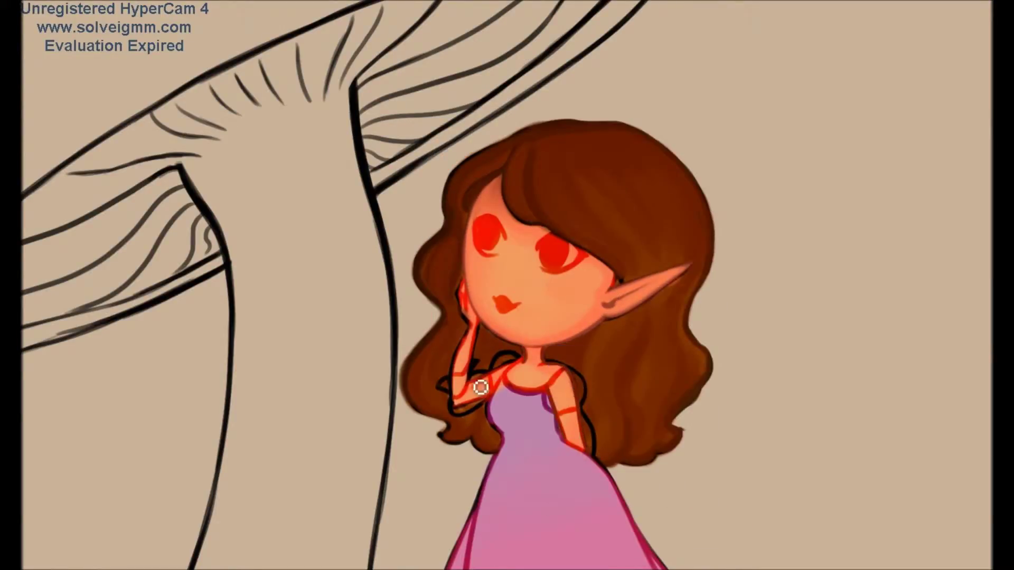
{"action": "left_click_drag", "start_coordinate": [476, 336], "coordinate": [460, 400]}
{"action": "left_click_drag", "start_coordinate": [479, 355], "coordinate": [461, 390]}
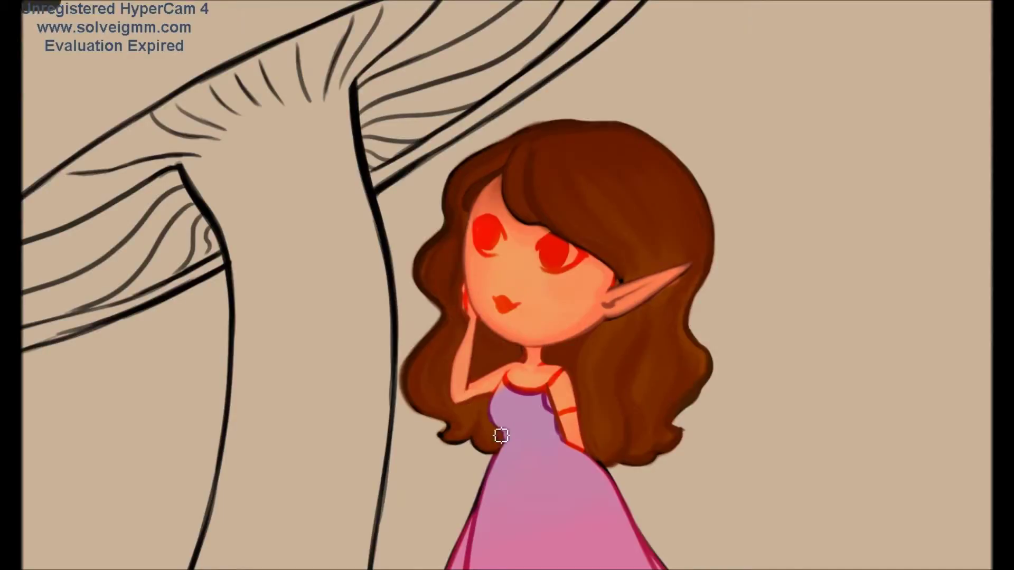
Step: Darken the hair strands on the left side and top-left of the head
{"action": "left_click_drag", "start_coordinate": [559, 213], "coordinate": [619, 285]}
{"action": "left_click_drag", "start_coordinate": [438, 312], "coordinate": [414, 357]}
{"action": "left_click_drag", "start_coordinate": [438, 307], "coordinate": [417, 401]}
{"action": "left_click_drag", "start_coordinate": [484, 176], "coordinate": [444, 211]}
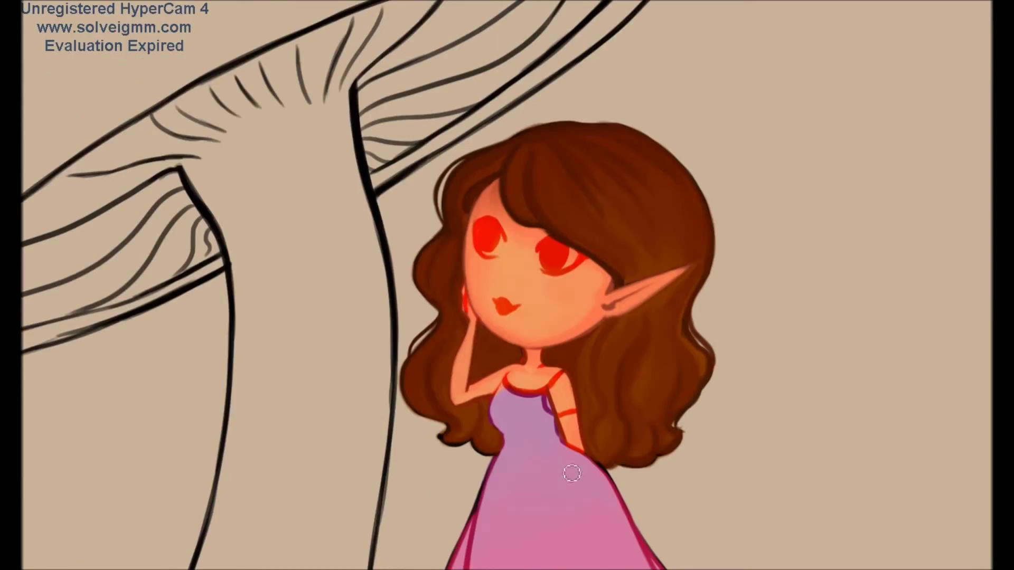
Step: Shade the dress's left edge and hem, and repaint the right hem outline pink-red
{"action": "scroll", "coordinate": [475, 338], "scroll_direction": "down", "scroll_amount": 3}
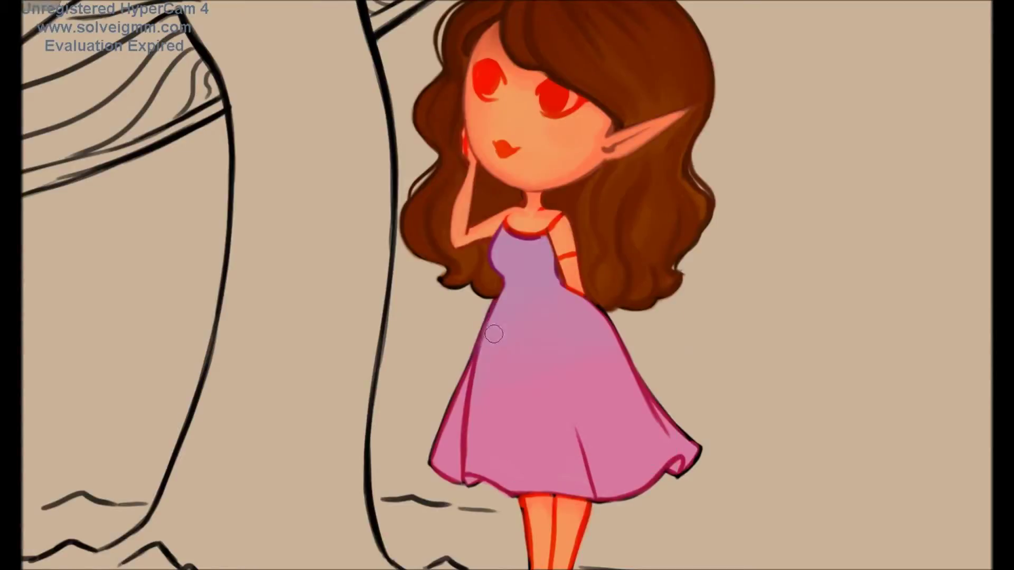
{"action": "mouse_move", "coordinate": [479, 368]}
{"action": "left_mouse_down"}
{"action": "mouse_move", "coordinate": [469, 467]}
{"action": "mouse_move", "coordinate": [588, 493]}
{"action": "left_mouse_up"}
{"action": "right_click", "coordinate": [580, 468]}
{"action": "left_click_drag", "start_coordinate": [464, 378], "coordinate": [463, 482]}
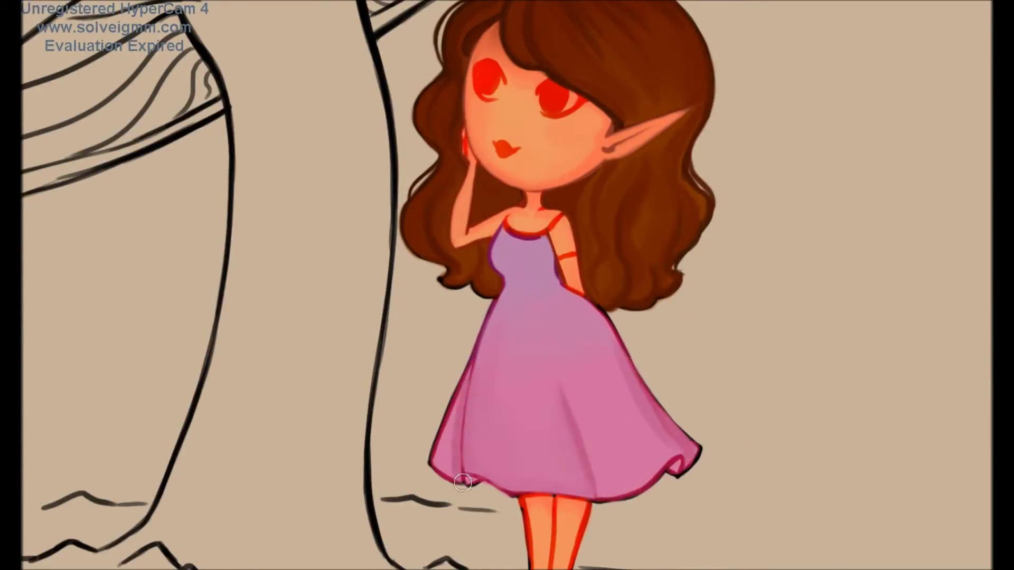
{"action": "right_click", "coordinate": [661, 419]}
{"action": "mouse_move", "coordinate": [681, 429]}
{"action": "left_mouse_down"}
{"action": "mouse_move", "coordinate": [619, 506]}
{"action": "mouse_move", "coordinate": [681, 481]}
{"action": "left_mouse_up"}
{"action": "scroll", "coordinate": [581, 427], "scroll_direction": "down", "scroll_amount": 2}
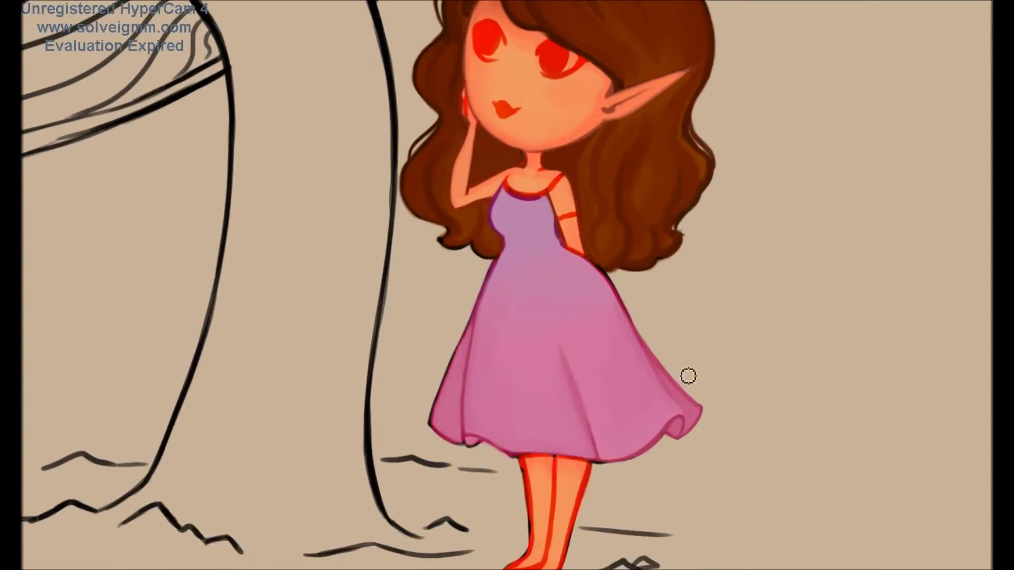
{"action": "mouse_move", "coordinate": [464, 448]}
{"action": "left_mouse_down"}
{"action": "mouse_move", "coordinate": [453, 380]}
{"action": "mouse_move", "coordinate": [465, 448]}
{"action": "left_mouse_up"}
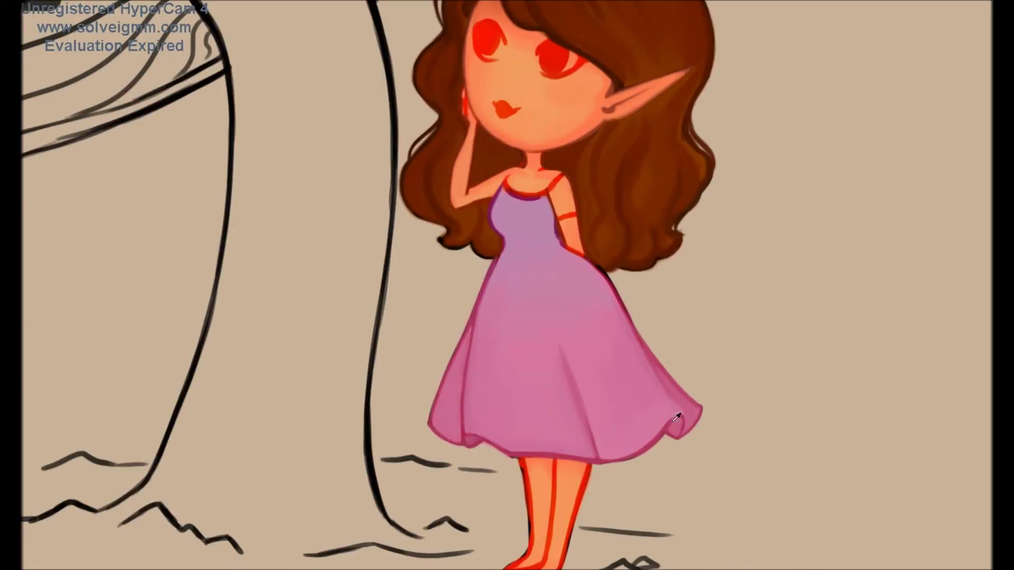
Step: Paint a sheer orange sleeve over the arm and at the left shoulder
{"action": "scroll", "coordinate": [672, 418], "scroll_direction": "up", "scroll_amount": 4}
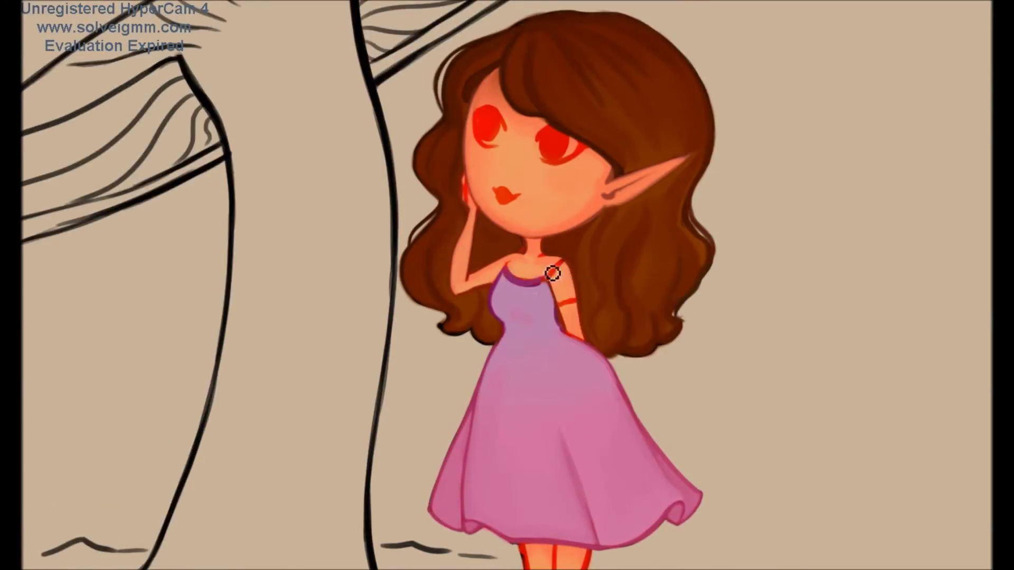
{"action": "scroll", "coordinate": [711, 400], "scroll_direction": "down", "scroll_amount": 1}
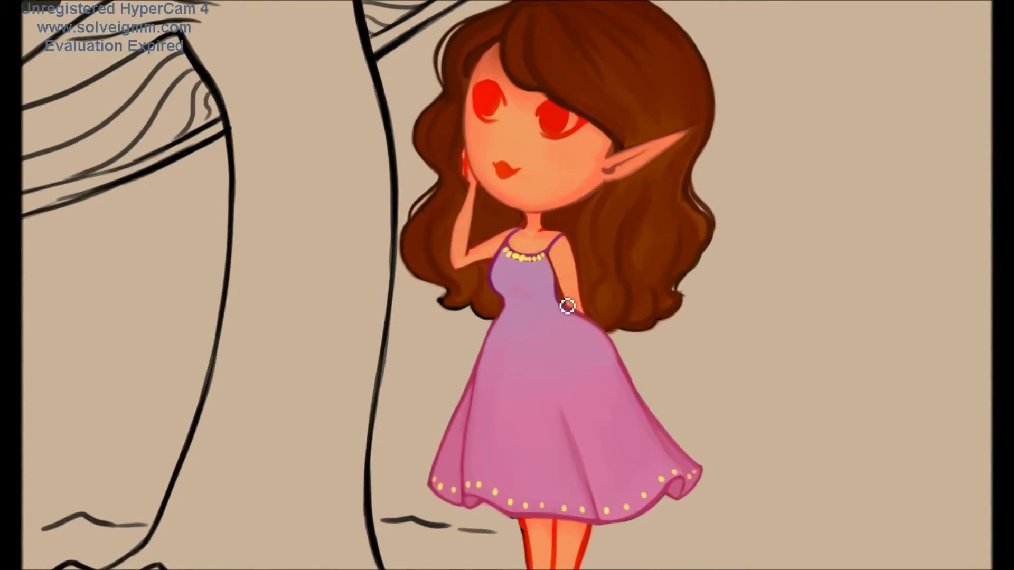
{"action": "scroll", "coordinate": [560, 369], "scroll_direction": "down", "scroll_amount": 1}
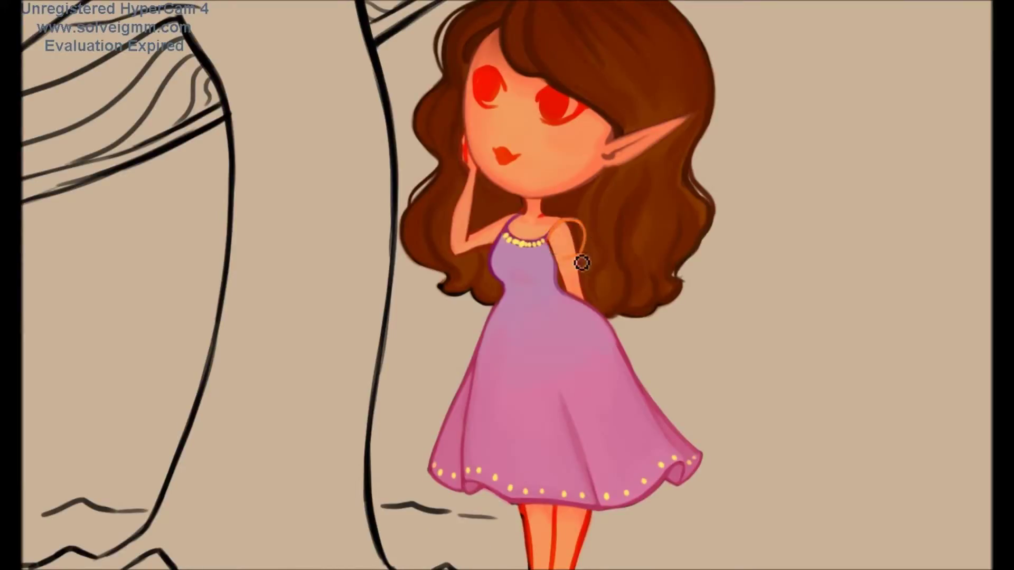
{"action": "left_click_drag", "start_coordinate": [587, 245], "coordinate": [571, 285]}
{"action": "right_click", "coordinate": [525, 203]}
{"action": "mouse_move", "coordinate": [499, 206]}
{"action": "left_mouse_down"}
{"action": "mouse_move", "coordinate": [491, 230]}
{"action": "mouse_move", "coordinate": [518, 215]}
{"action": "left_mouse_up"}
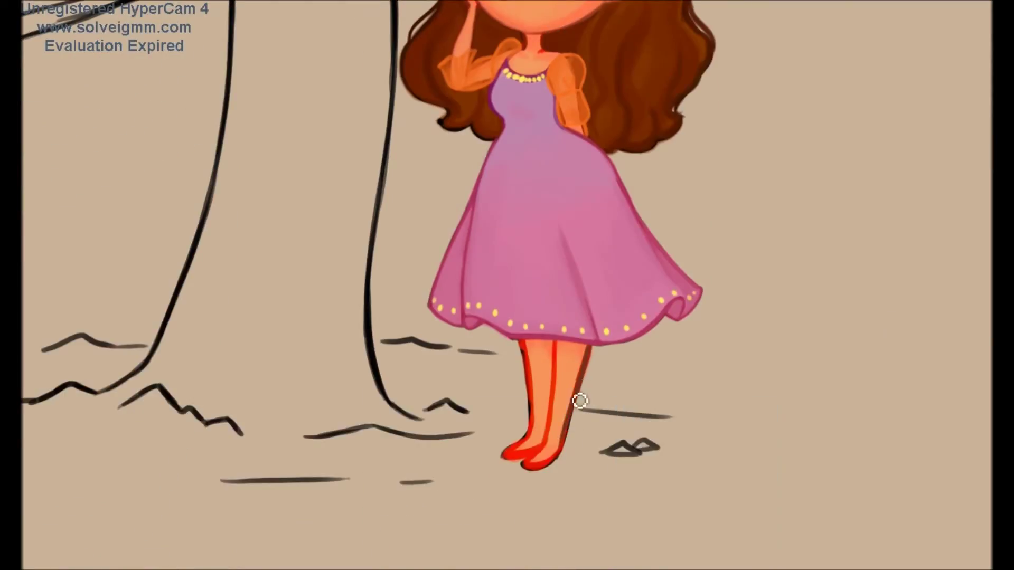
Step: Repaint the leg edges and feet bottoms in a darker skin tone
{"action": "mouse_move", "coordinate": [556, 410]}
{"action": "left_mouse_down"}
{"action": "mouse_move", "coordinate": [532, 469]}
{"action": "mouse_move", "coordinate": [590, 353]}
{"action": "mouse_move", "coordinate": [568, 445]}
{"action": "mouse_move", "coordinate": [537, 414]}
{"action": "mouse_move", "coordinate": [536, 452]}
{"action": "mouse_move", "coordinate": [561, 363]}
{"action": "left_mouse_up"}
{"action": "right_click", "coordinate": [561, 449]}
{"action": "key", "text": "Return"}
{"action": "left_click_drag", "start_coordinate": [586, 396], "coordinate": [589, 350]}
{"action": "left_click_drag", "start_coordinate": [531, 420], "coordinate": [528, 371]}
{"action": "mouse_move", "coordinate": [533, 429]}
{"action": "left_mouse_down"}
{"action": "mouse_move", "coordinate": [515, 467]}
{"action": "mouse_move", "coordinate": [541, 449]}
{"action": "mouse_move", "coordinate": [544, 469]}
{"action": "left_mouse_up"}
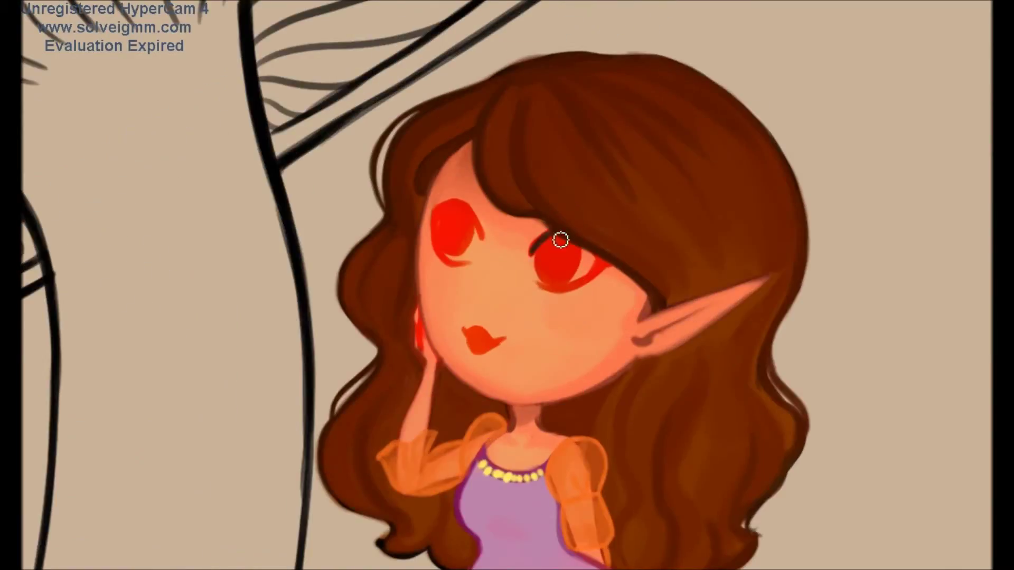
Step: Outline both eyes in dark, fill the irises dark red and dot in pupils
{"action": "mouse_move", "coordinate": [441, 205]}
{"action": "left_mouse_down"}
{"action": "mouse_move", "coordinate": [483, 240]}
{"action": "mouse_move", "coordinate": [449, 259]}
{"action": "left_mouse_up"}
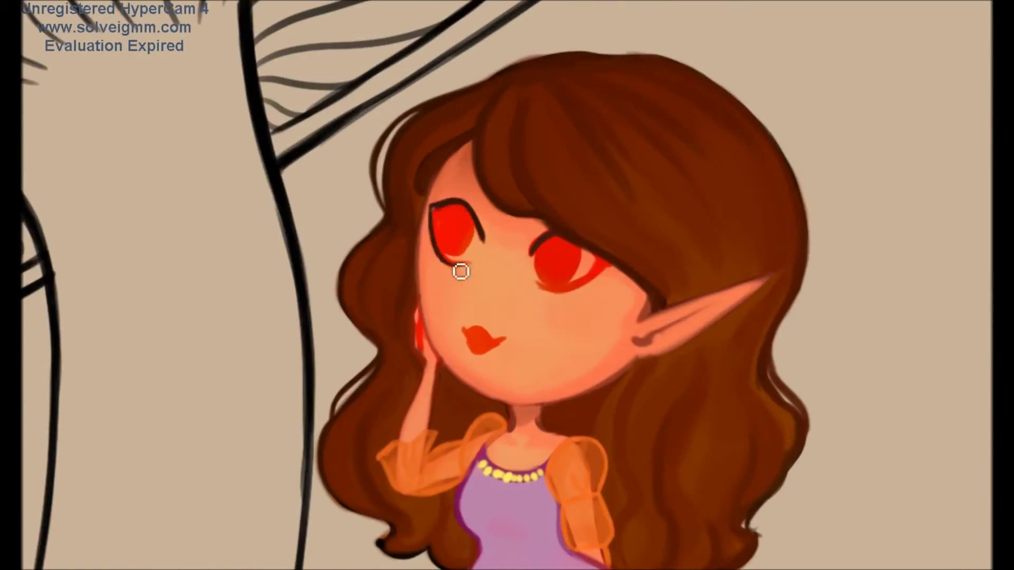
{"action": "mouse_move", "coordinate": [540, 254]}
{"action": "left_mouse_down"}
{"action": "mouse_move", "coordinate": [599, 273]}
{"action": "mouse_move", "coordinate": [548, 297]}
{"action": "left_mouse_up"}
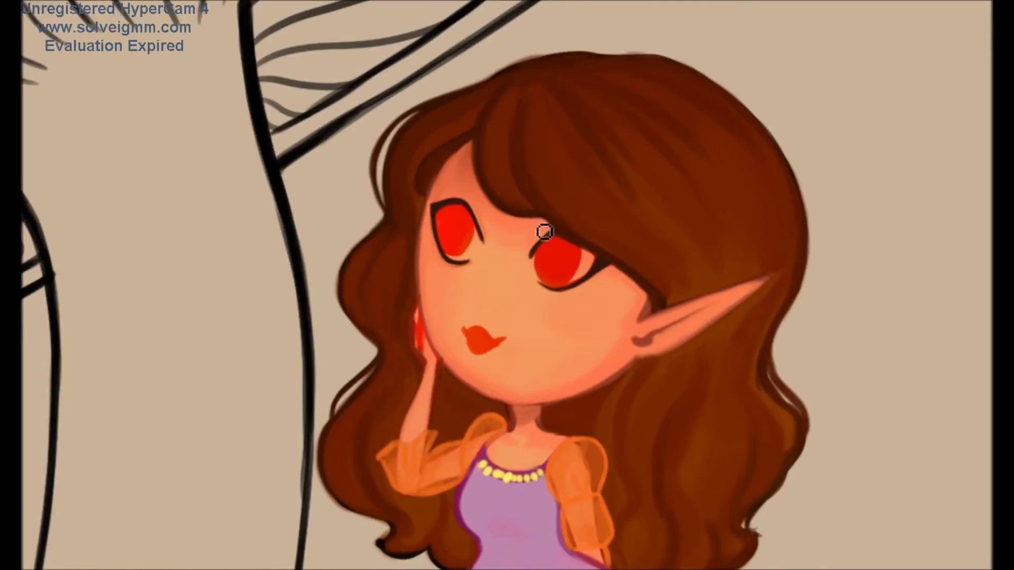
{"action": "key", "text": "Return"}
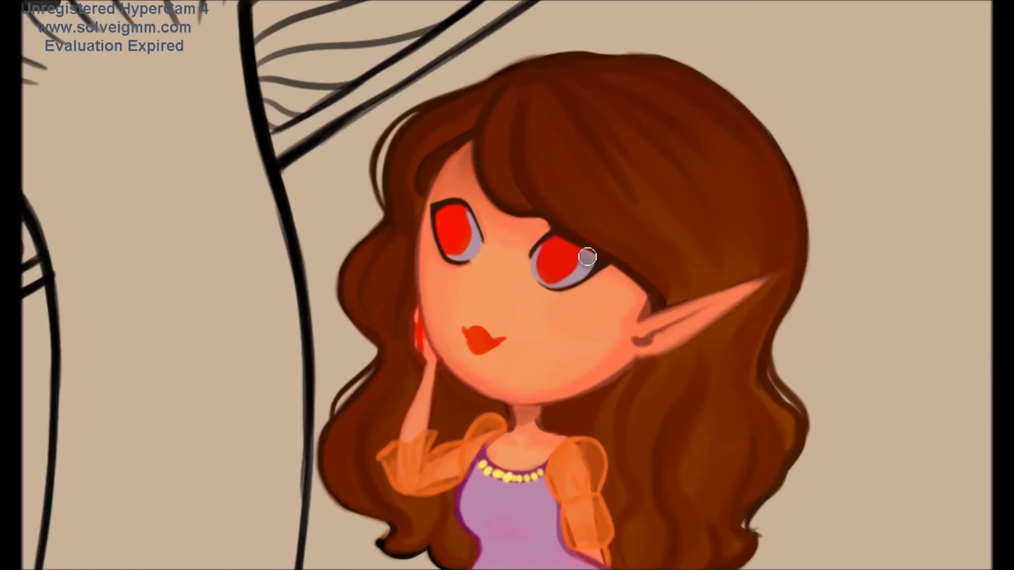
{"action": "left_click_drag", "start_coordinate": [575, 276], "coordinate": [602, 265]}
{"action": "mouse_move", "coordinate": [483, 239]}
{"action": "left_mouse_down"}
{"action": "mouse_move", "coordinate": [464, 226]}
{"action": "mouse_move", "coordinate": [462, 267]}
{"action": "left_mouse_up"}
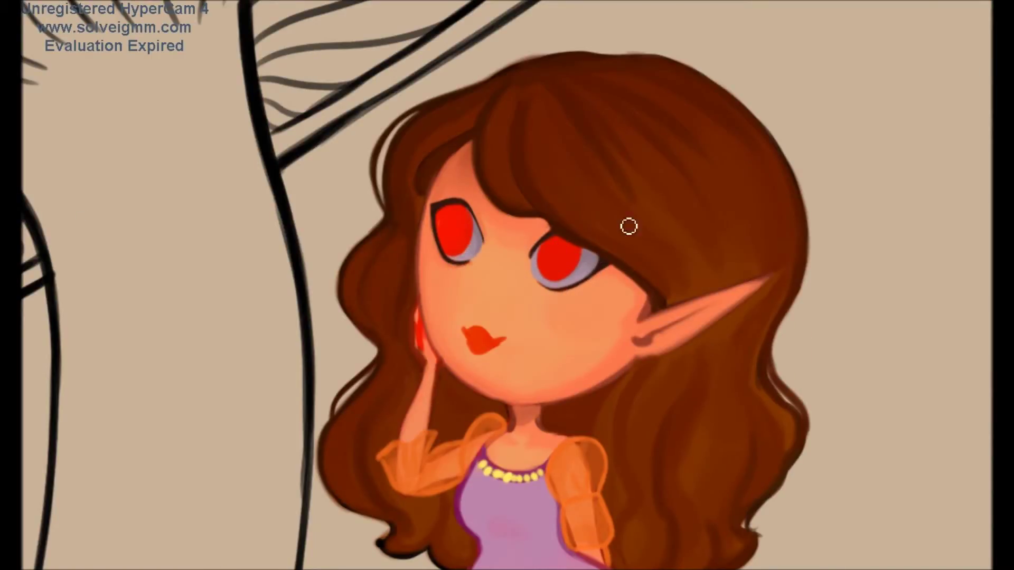
{"action": "left_click_drag", "start_coordinate": [577, 264], "coordinate": [560, 261]}
{"action": "mouse_move", "coordinate": [464, 253]}
{"action": "left_mouse_down"}
{"action": "mouse_move", "coordinate": [464, 233]}
{"action": "mouse_move", "coordinate": [442, 222]}
{"action": "left_mouse_up"}
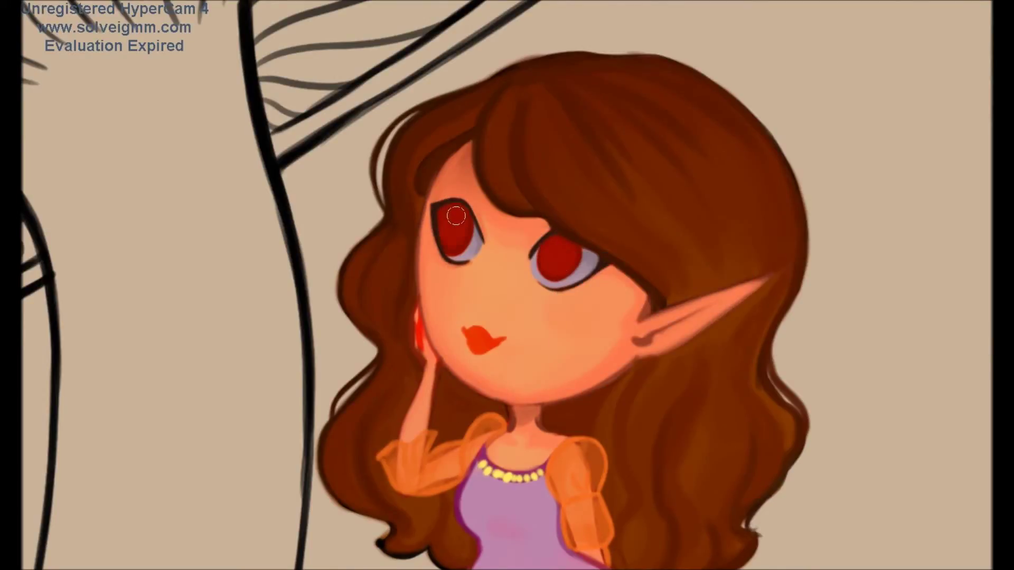
{"action": "left_click", "coordinate": [555, 254]}
{"action": "left_click", "coordinate": [454, 224]}
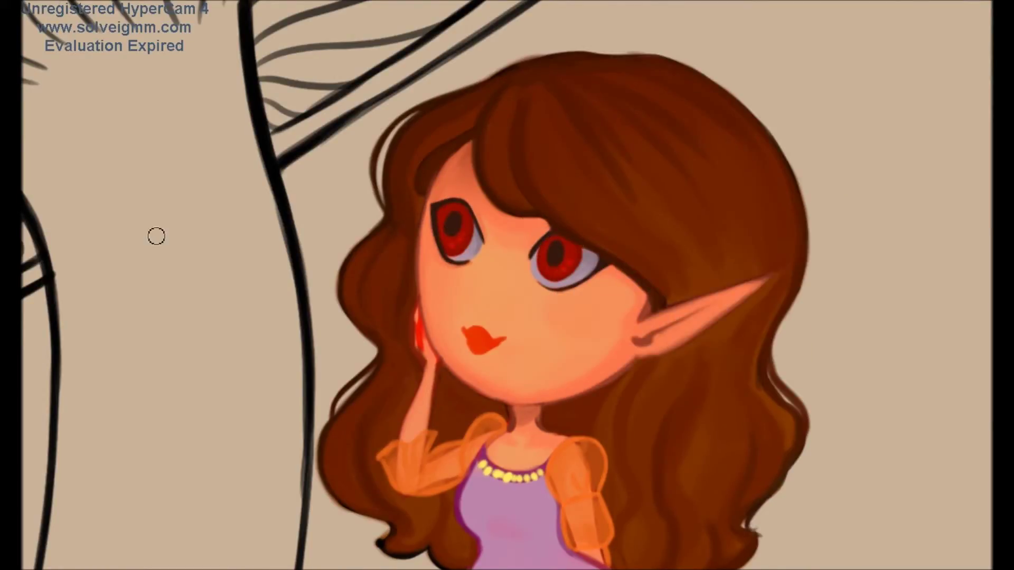
Step: Tidy the cheek, ear tip and face edge, then add pink blush to both cheeks
{"action": "left_click_drag", "start_coordinate": [418, 314], "coordinate": [425, 365]}
{"action": "left_click_drag", "start_coordinate": [681, 338], "coordinate": [740, 308]}
{"action": "left_click_drag", "start_coordinate": [427, 185], "coordinate": [422, 317]}
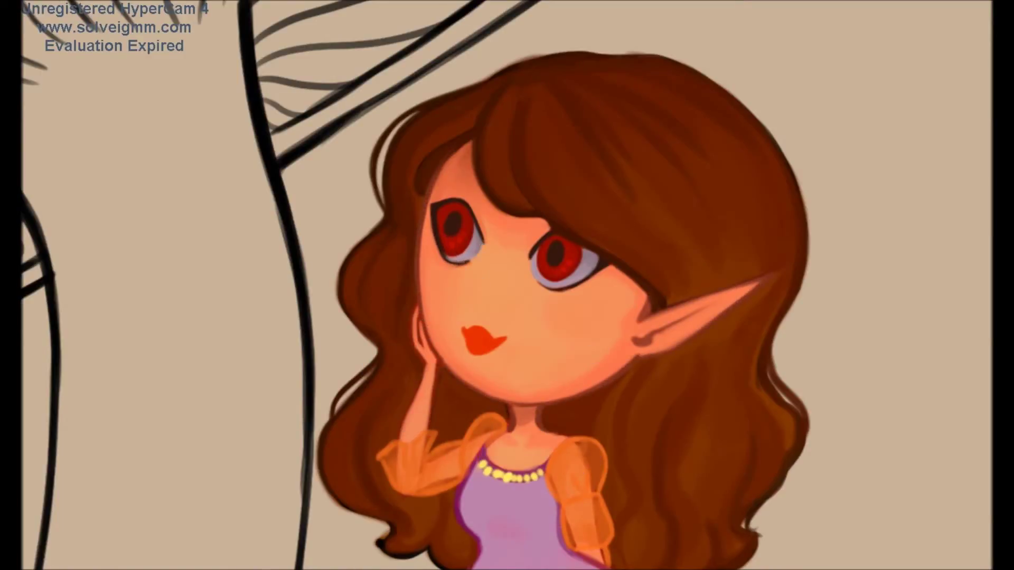
{"action": "left_click_drag", "start_coordinate": [565, 312], "coordinate": [597, 316]}
{"action": "left_click_drag", "start_coordinate": [430, 270], "coordinate": [449, 288]}
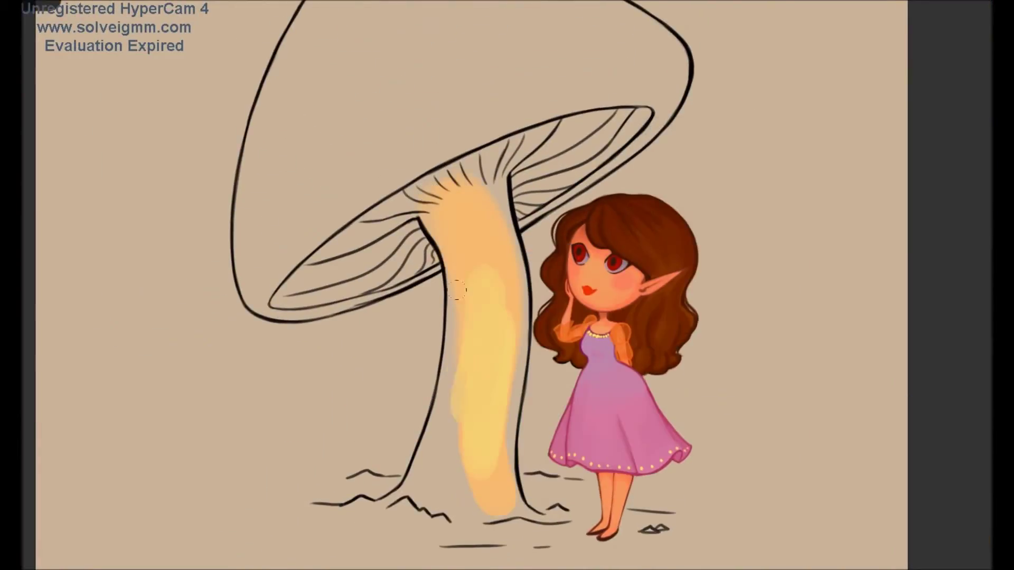
Step: Paint the mushroom stem and gills pale yellow
{"action": "mouse_move", "coordinate": [465, 369]}
{"action": "left_mouse_down"}
{"action": "mouse_move", "coordinate": [507, 500]}
{"action": "mouse_move", "coordinate": [501, 362]}
{"action": "mouse_move", "coordinate": [491, 428]}
{"action": "left_mouse_up"}
{"action": "scroll", "coordinate": [491, 428], "scroll_direction": "up", "scroll_amount": 2}
{"action": "mouse_move", "coordinate": [475, 290]}
{"action": "left_mouse_down"}
{"action": "mouse_move", "coordinate": [666, 144]}
{"action": "mouse_move", "coordinate": [360, 240]}
{"action": "mouse_move", "coordinate": [489, 118]}
{"action": "mouse_move", "coordinate": [380, 81]}
{"action": "mouse_move", "coordinate": [611, 147]}
{"action": "left_mouse_up"}
Step: Add lighter yellow highlights down the stem and on the mushroom cap
{"action": "key", "text": "ctrl+minus"}
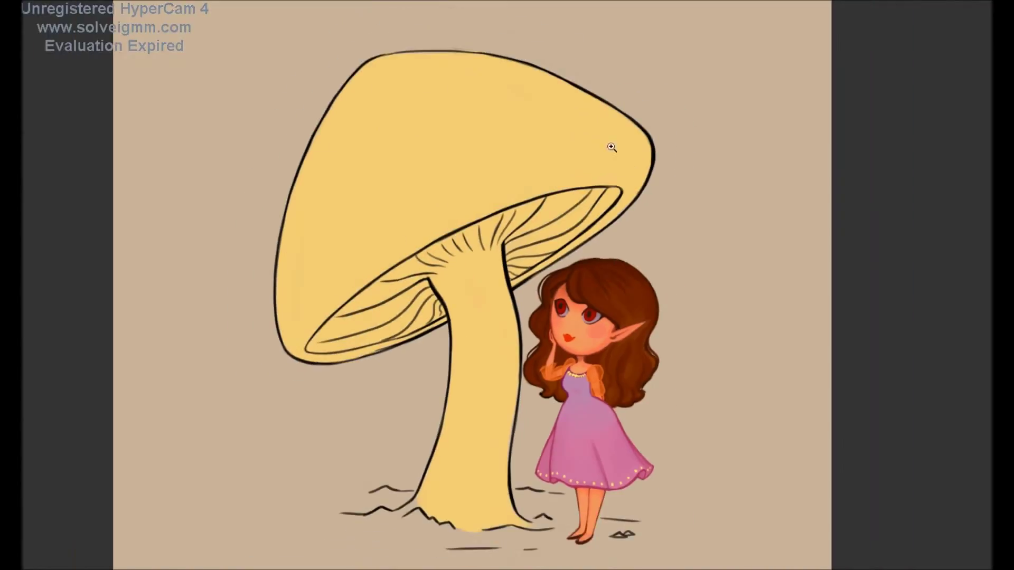
{"action": "left_click", "coordinate": [948, 141]}
{"action": "left_click_drag", "start_coordinate": [488, 333], "coordinate": [491, 407]}
{"action": "left_click_drag", "start_coordinate": [446, 81], "coordinate": [429, 104]}
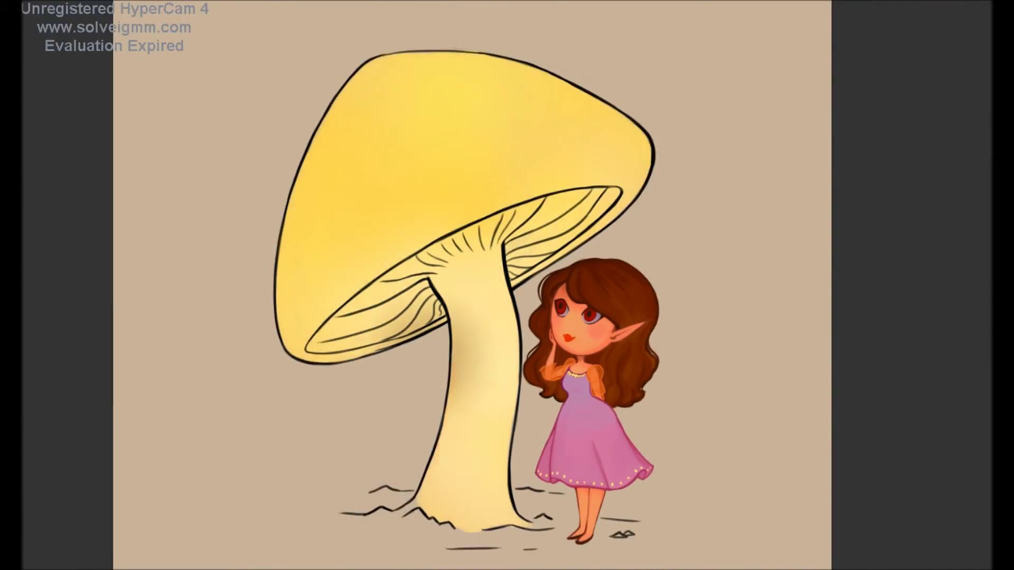
Step: Repaint and retouch the stem's right edge using a colour sampled from the mushroom
{"action": "right_click", "coordinate": [502, 299]}
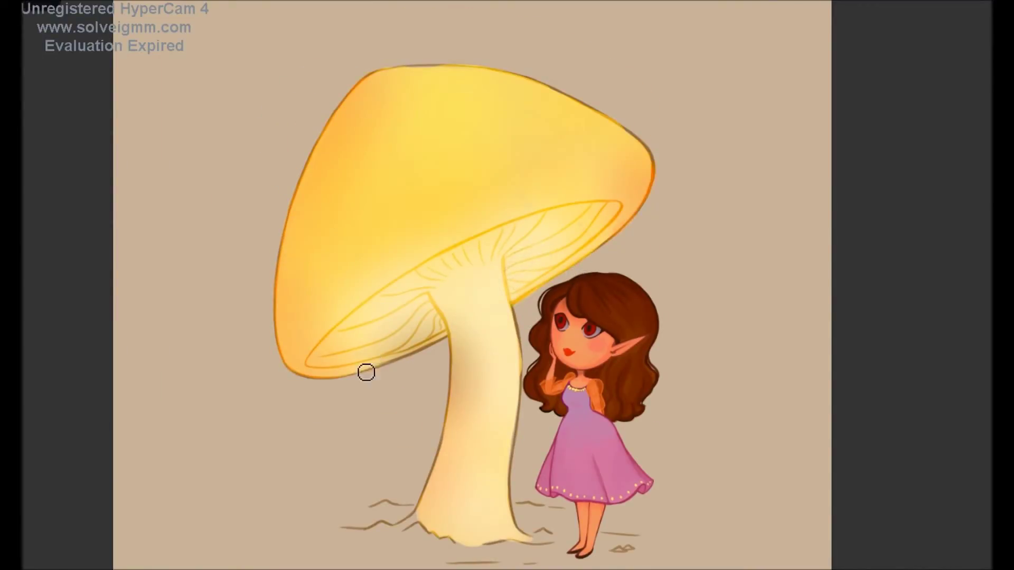
{"action": "left_click_drag", "start_coordinate": [519, 354], "coordinate": [514, 516]}
{"action": "left_click", "coordinate": [444, 319], "text": "alt"}
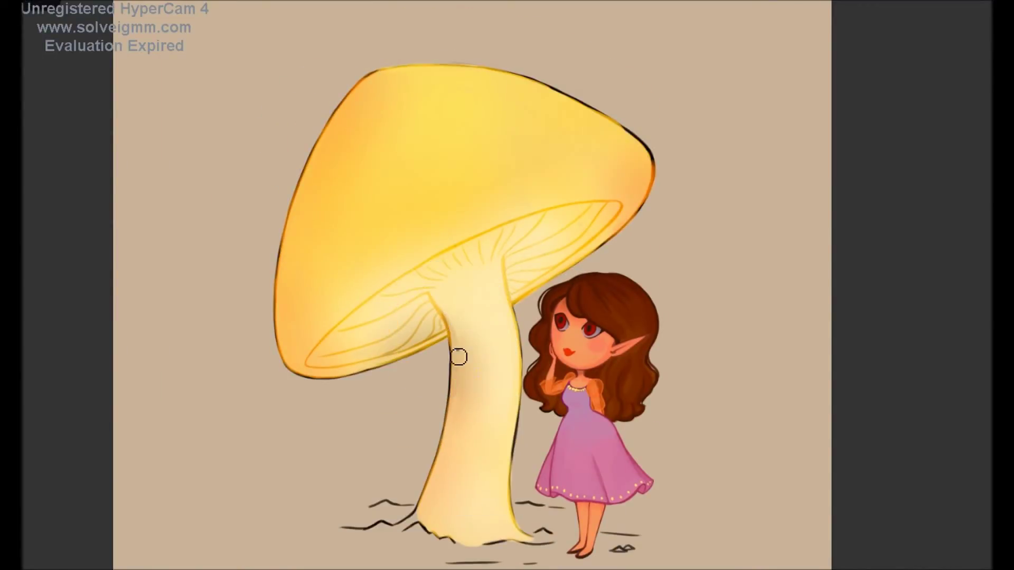
{"action": "left_click_drag", "start_coordinate": [516, 460], "coordinate": [512, 263]}
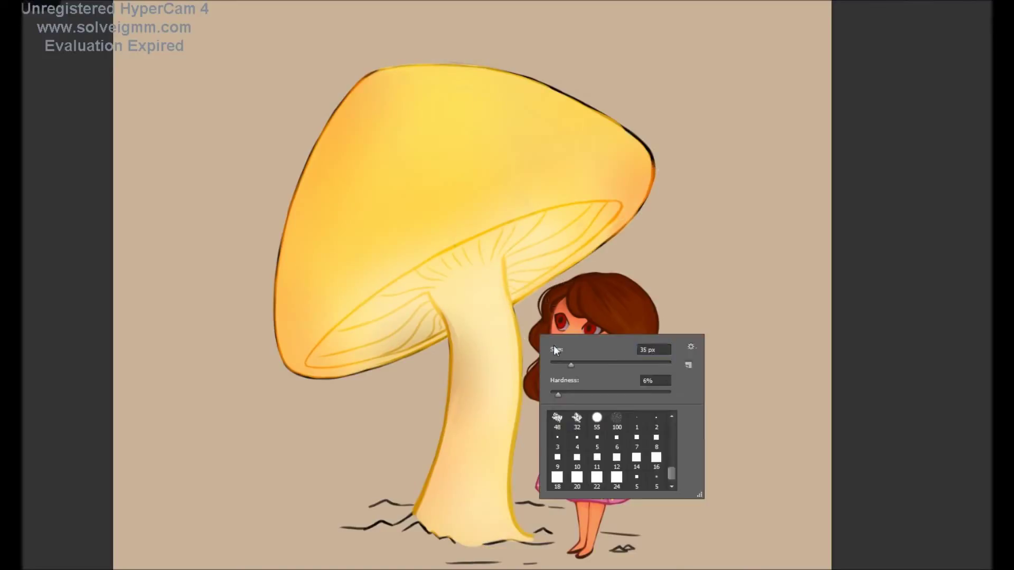
Step: Resize the brush and paint darker gill lines under the cap
{"action": "scroll", "coordinate": [544, 269], "scroll_direction": "up", "scroll_amount": 2}
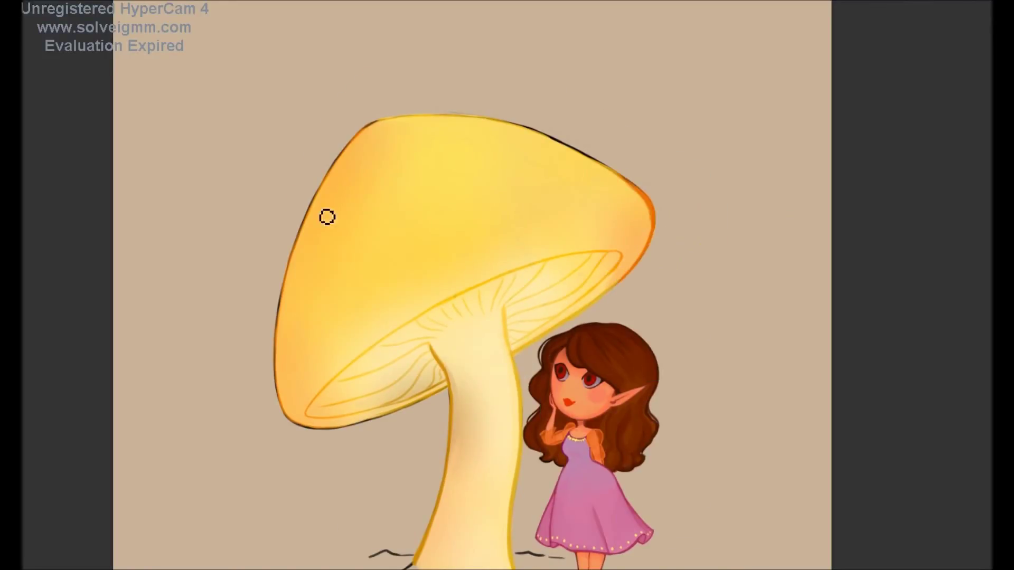
{"action": "right_click", "coordinate": [282, 356]}
{"action": "right_click", "coordinate": [406, 263]}
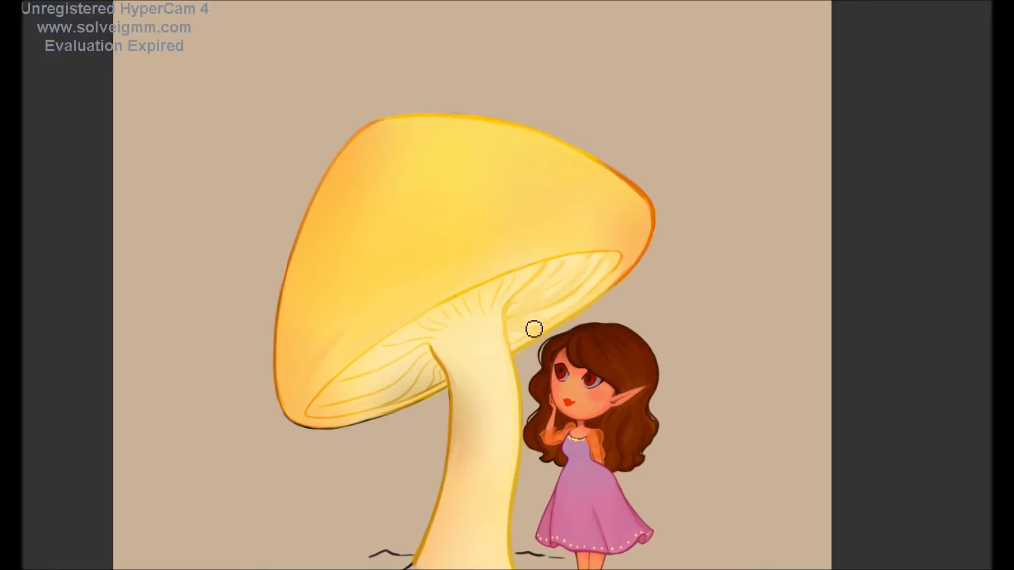
{"action": "right_click", "coordinate": [500, 319]}
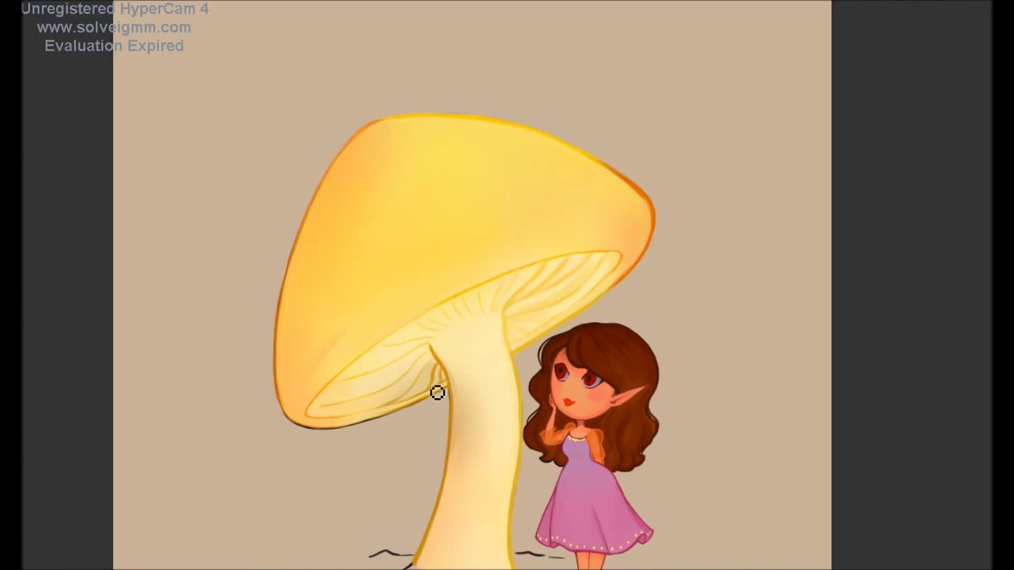
{"action": "mouse_move", "coordinate": [438, 365]}
{"action": "left_mouse_down"}
{"action": "mouse_move", "coordinate": [417, 402]}
{"action": "mouse_move", "coordinate": [375, 402]}
{"action": "left_mouse_up"}
{"action": "mouse_move", "coordinate": [427, 343]}
{"action": "left_mouse_down"}
{"action": "mouse_move", "coordinate": [372, 383]}
{"action": "mouse_move", "coordinate": [380, 351]}
{"action": "left_mouse_up"}
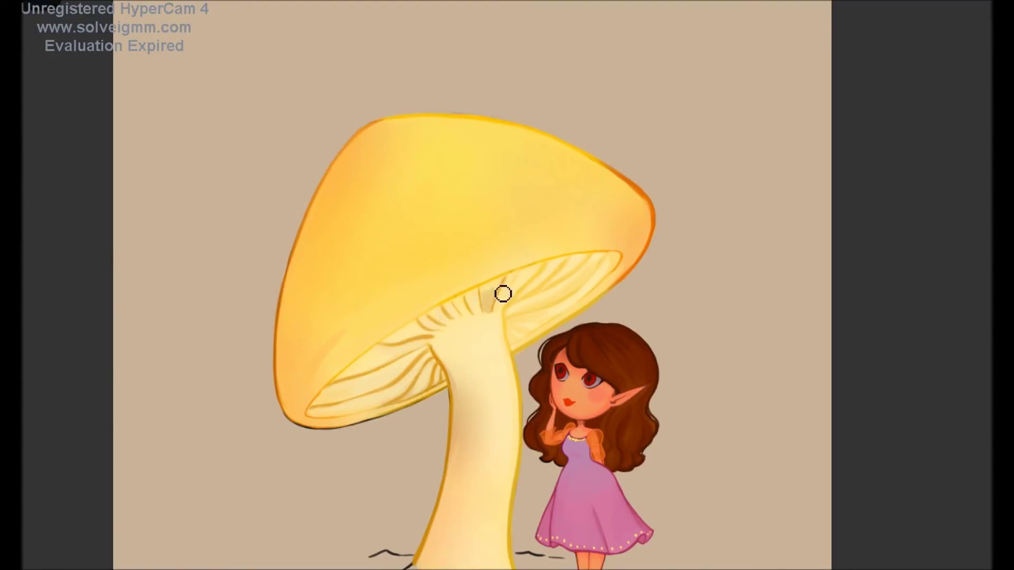
Step: Spread a soft dark ground shadow under the mushroom base and the fairy's feet
{"action": "scroll", "coordinate": [464, 322], "scroll_direction": "down", "scroll_amount": 3}
{"action": "scroll", "coordinate": [465, 322], "scroll_direction": "down", "scroll_amount": 2}
{"action": "mouse_move", "coordinate": [349, 465]}
{"action": "left_mouse_down"}
{"action": "mouse_move", "coordinate": [527, 462]}
{"action": "mouse_move", "coordinate": [344, 475]}
{"action": "left_mouse_up"}
{"action": "left_click_drag", "start_coordinate": [475, 478], "coordinate": [451, 478]}
{"action": "left_click_drag", "start_coordinate": [348, 460], "coordinate": [639, 473]}
{"action": "mouse_move", "coordinate": [343, 483]}
{"action": "left_mouse_down"}
{"action": "mouse_move", "coordinate": [385, 459]}
{"action": "mouse_move", "coordinate": [434, 473]}
{"action": "mouse_move", "coordinate": [570, 475]}
{"action": "left_mouse_up"}
Step: Paint yellow cracks at the mushroom base and fairy's feet, then select the central scene for the vignette
{"action": "left_click_drag", "start_coordinate": [359, 456], "coordinate": [449, 491]}
{"action": "left_click_drag", "start_coordinate": [551, 484], "coordinate": [521, 439]}
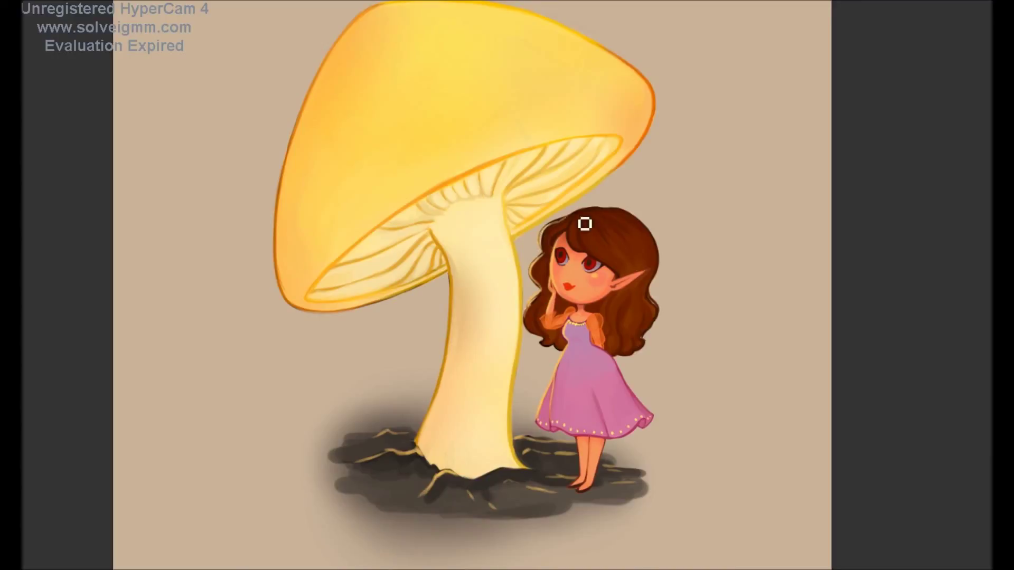
{"action": "key", "text": "ctrl+plus"}
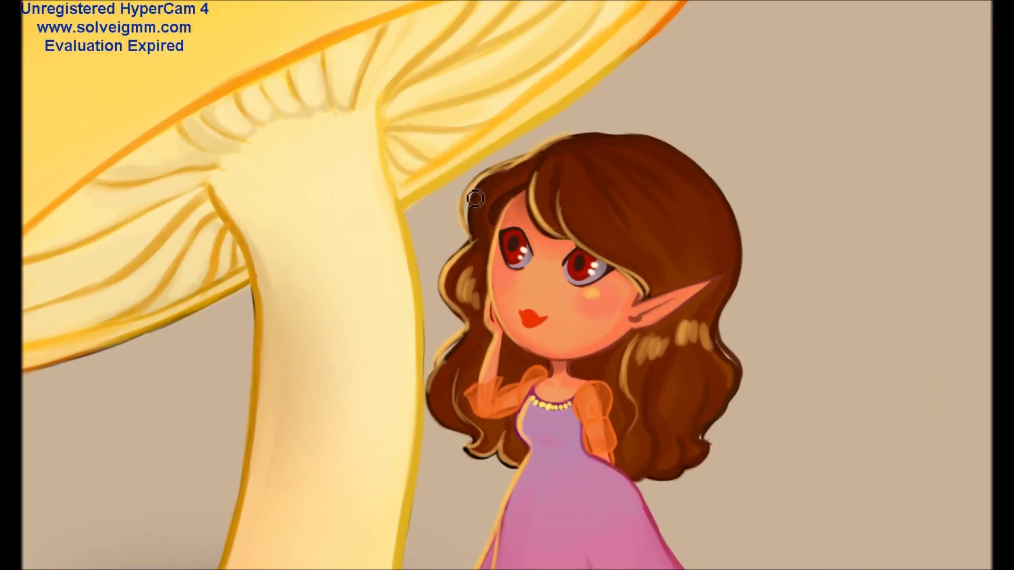
{"action": "key", "text": "ctrl+0"}
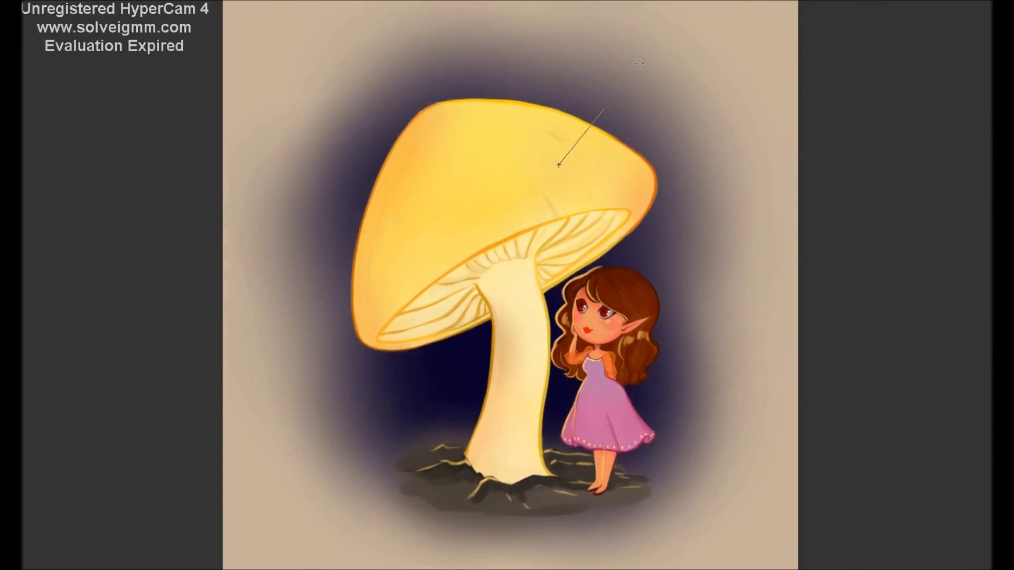
{"action": "left_click_drag", "start_coordinate": [271, 36], "coordinate": [758, 553]}
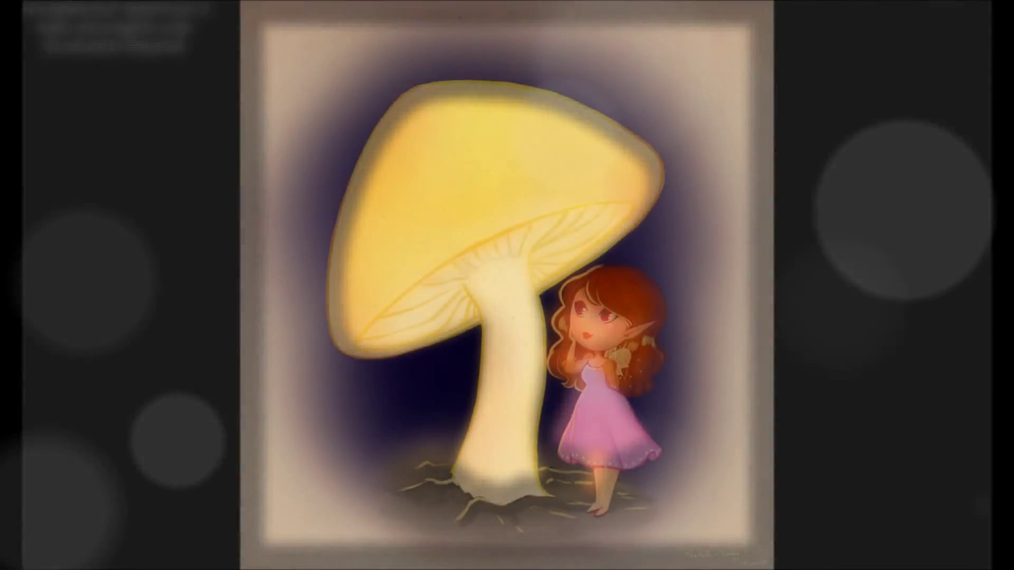